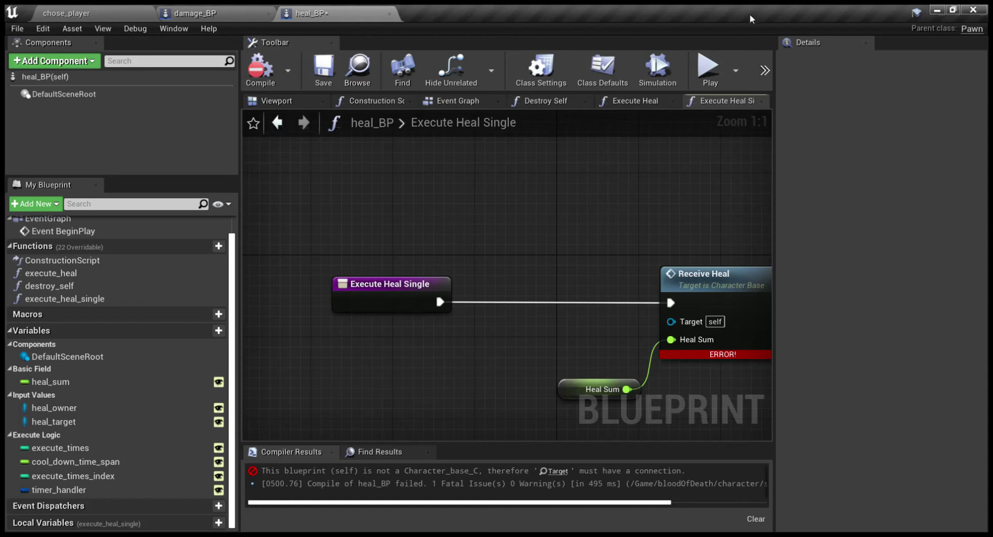
- Insert a Sequence node after the Execute Heal Single entry, leading into Receive Heal
{"action": "right_click_drag", "start_coordinate": [522, 249], "coordinate": [455, 228]}
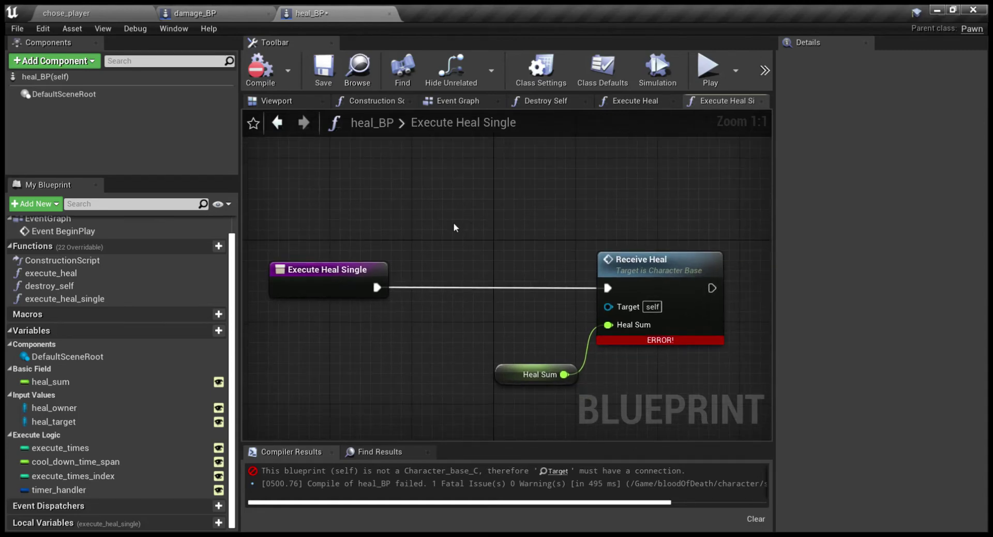
{"action": "left_click", "coordinate": [235, 13]}
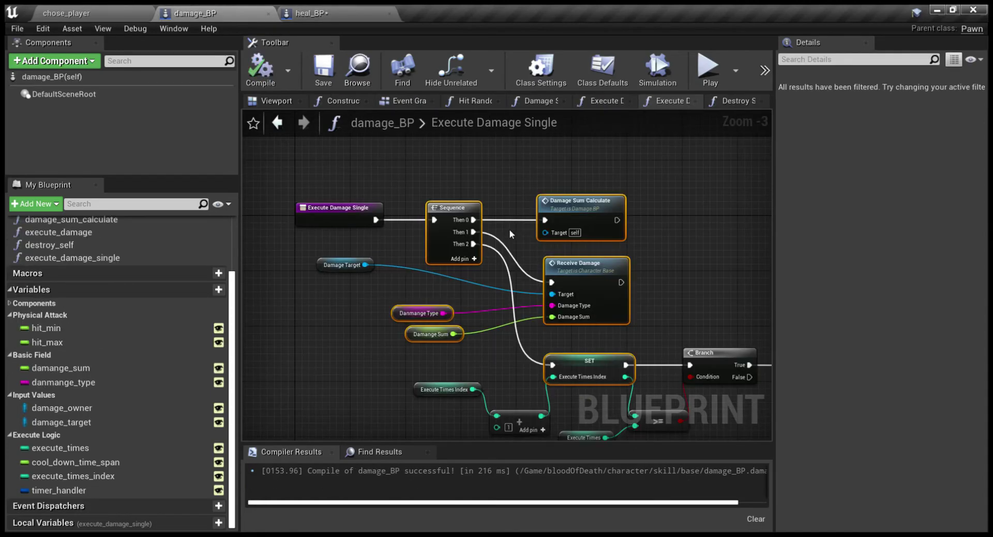
{"action": "left_click", "coordinate": [331, 16]}
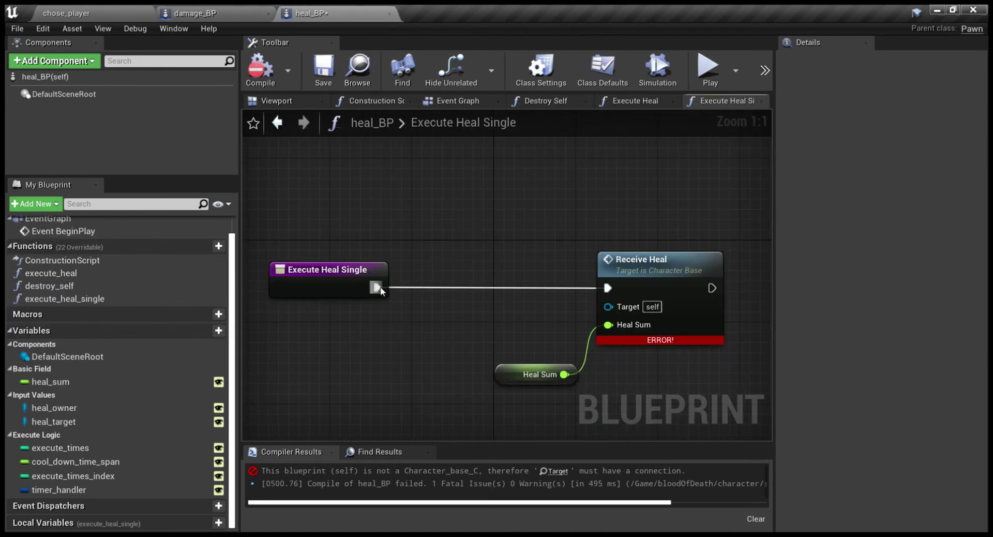
{"action": "left_click_drag", "start_coordinate": [377, 288], "coordinate": [463, 269]}
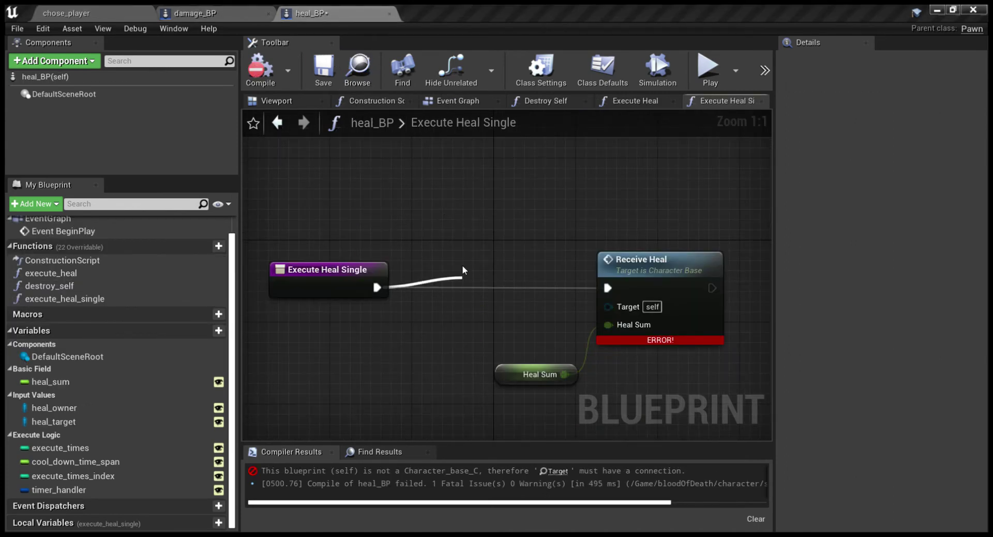
{"action": "key", "text": "s"}
{"action": "left_click_drag", "start_coordinate": [325, 233], "coordinate": [539, 329]}
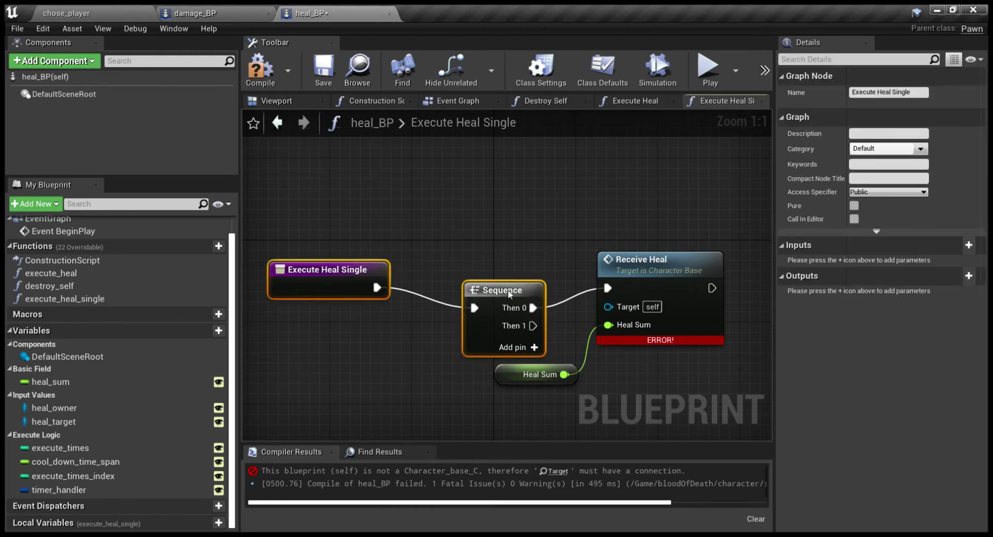
{"action": "mouse_move", "coordinate": [359, 277]}
{"action": "left_mouse_down"}
{"action": "mouse_move", "coordinate": [298, 235]}
{"action": "mouse_move", "coordinate": [298, 256]}
{"action": "left_mouse_up"}
- Rename the function to Execute Heal Single and compare with damage_BP's graph
{"action": "left_click", "coordinate": [297, 236]}
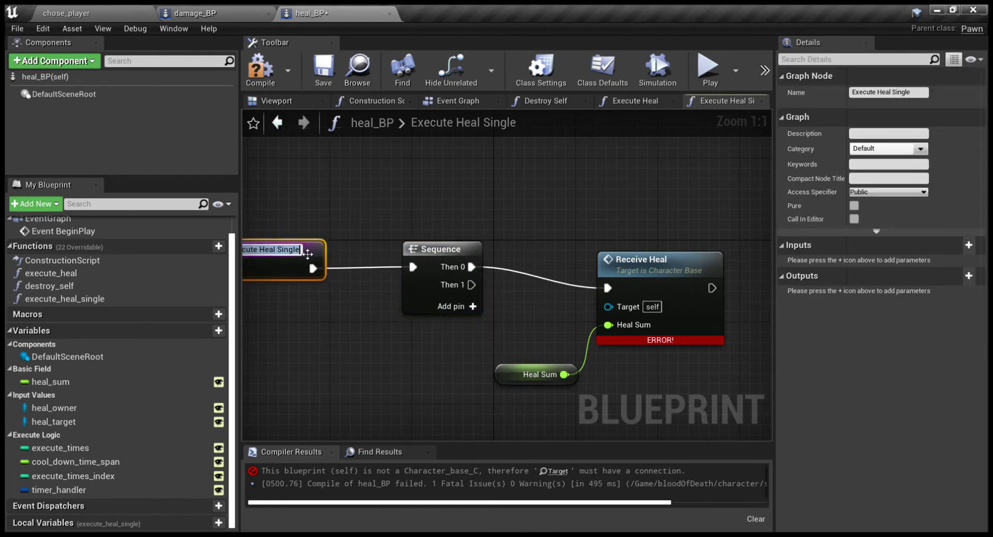
{"action": "left_click", "coordinate": [624, 264], "text": "shift"}
{"action": "left_click", "coordinate": [239, 17]}
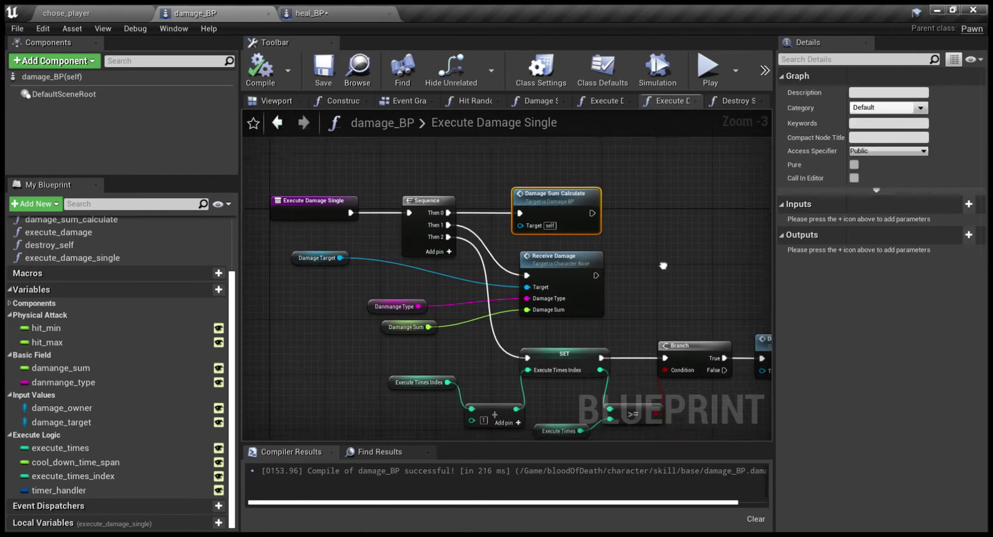
{"action": "right_click_drag", "start_coordinate": [640, 227], "coordinate": [620, 202]}
{"action": "right_click_drag", "start_coordinate": [554, 228], "coordinate": [624, 262]}
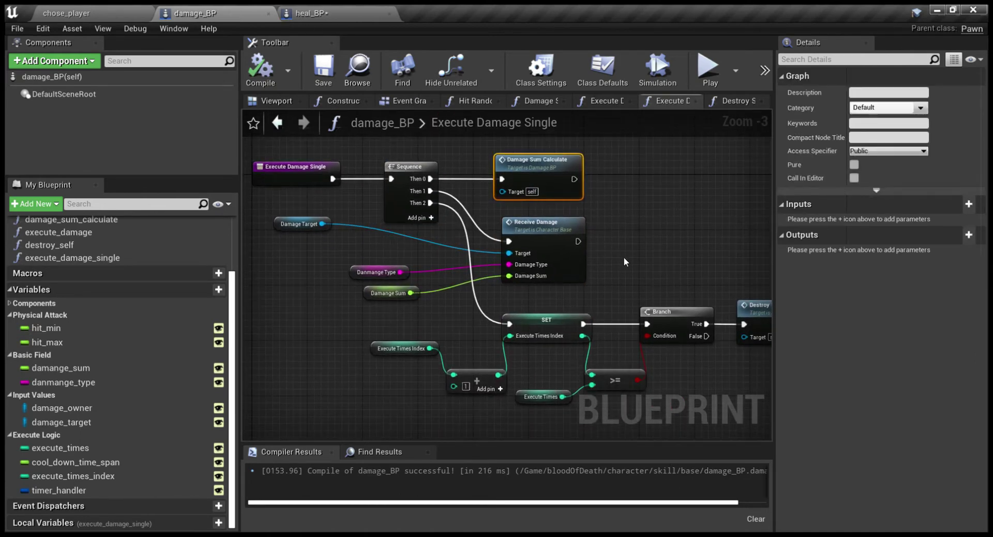
{"action": "left_click", "coordinate": [328, 12]}
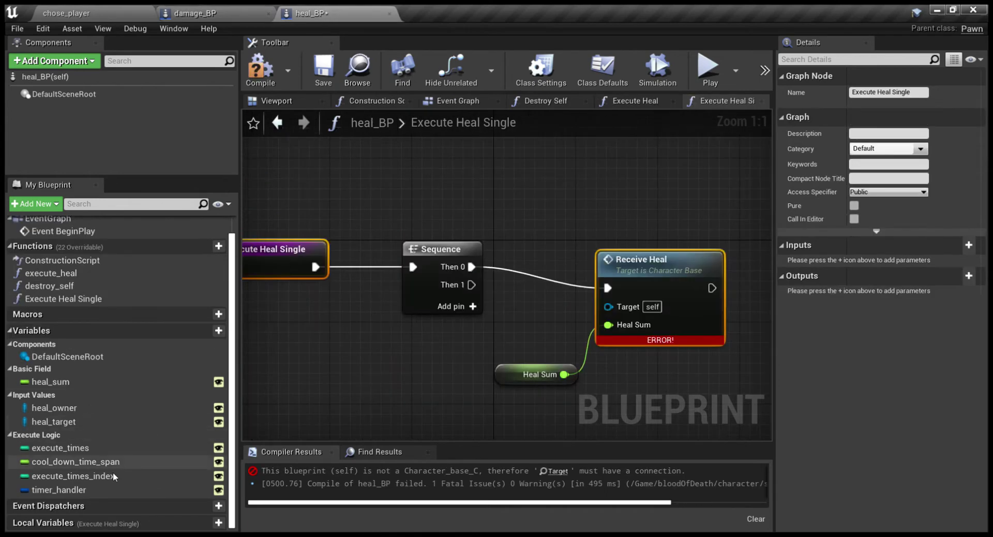
{"action": "left_click", "coordinate": [79, 424]}
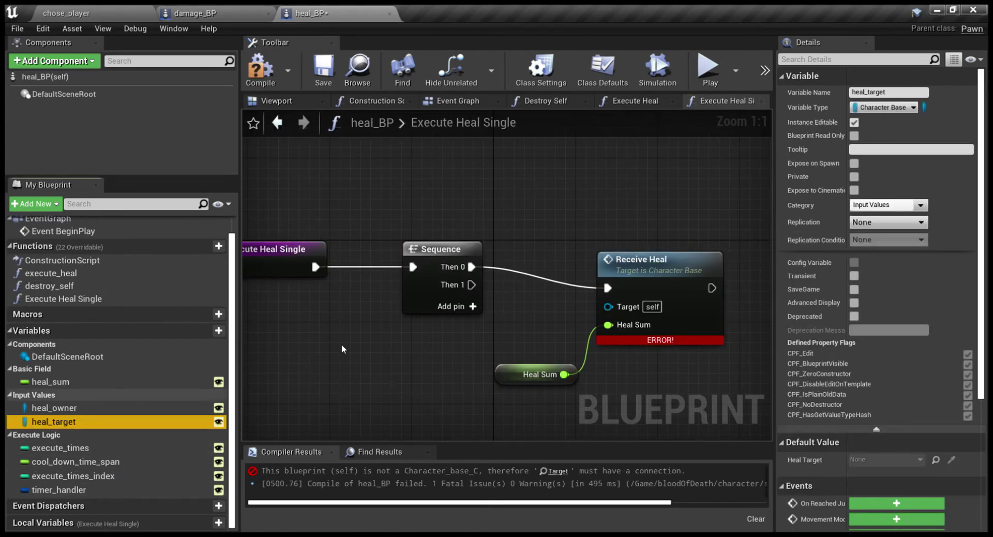
- Wire a Heal Target getter into Receive Heal's Target pin and tidy the node positions
{"action": "left_click_drag", "start_coordinate": [80, 423], "coordinate": [342, 343]}
{"action": "left_click", "coordinate": [397, 365]}
{"action": "mouse_move", "coordinate": [410, 354]}
{"action": "left_mouse_down"}
{"action": "mouse_move", "coordinate": [610, 328]}
{"action": "mouse_move", "coordinate": [397, 349]}
{"action": "left_mouse_up"}
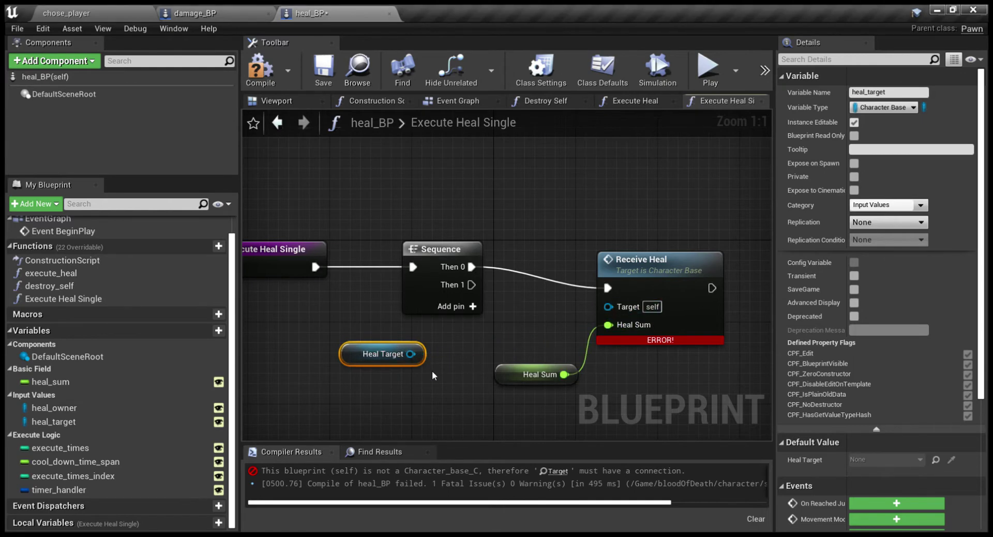
{"action": "left_click_drag", "start_coordinate": [411, 354], "coordinate": [609, 307]}
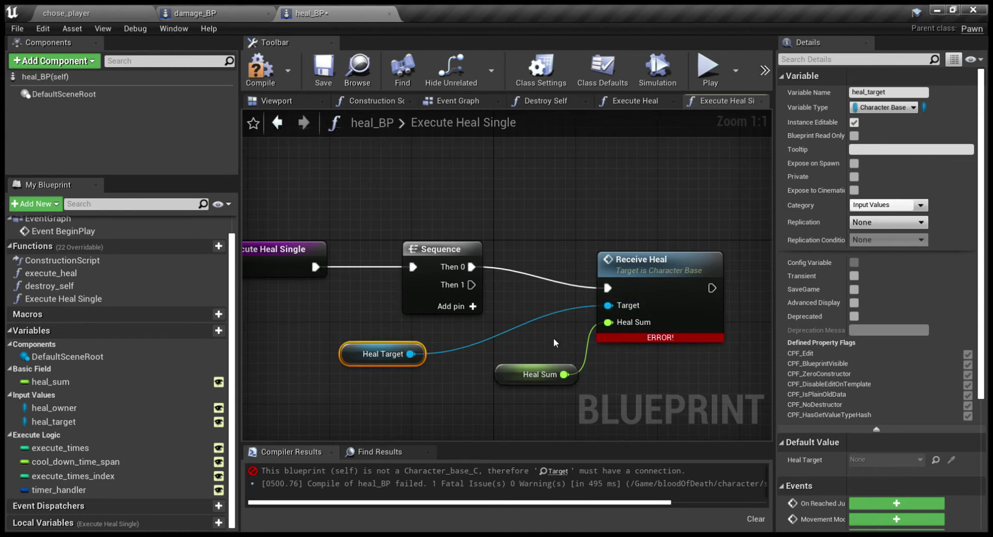
{"action": "right_click_drag", "start_coordinate": [554, 337], "coordinate": [538, 346]}
{"action": "left_click_drag", "start_coordinate": [642, 273], "coordinate": [651, 252]}
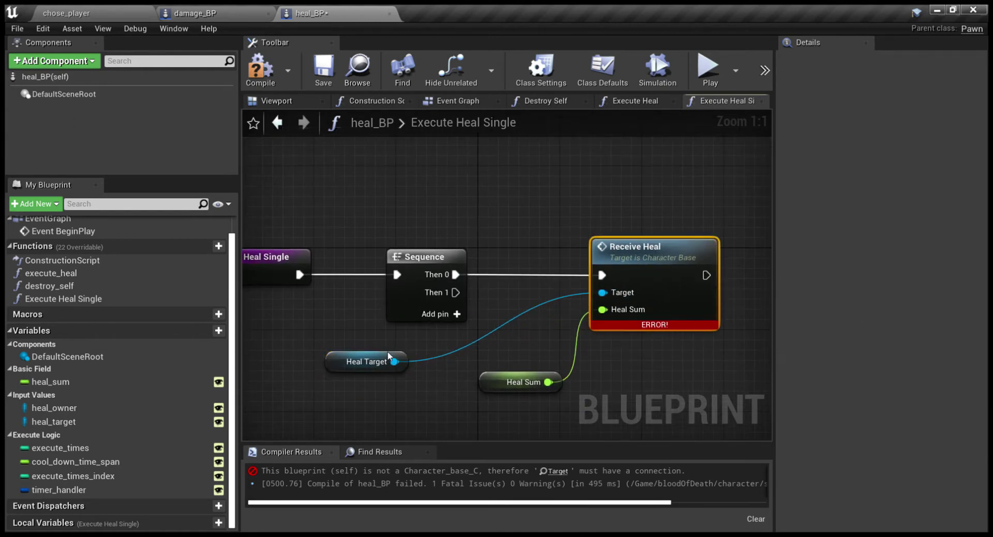
{"action": "left_click_drag", "start_coordinate": [389, 356], "coordinate": [543, 341]}
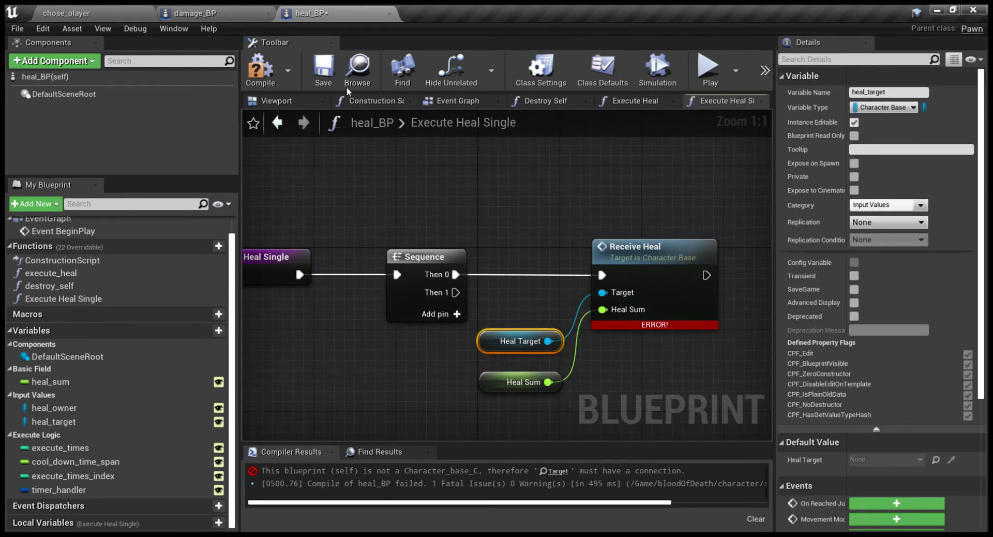
{"action": "left_click", "coordinate": [222, 8]}
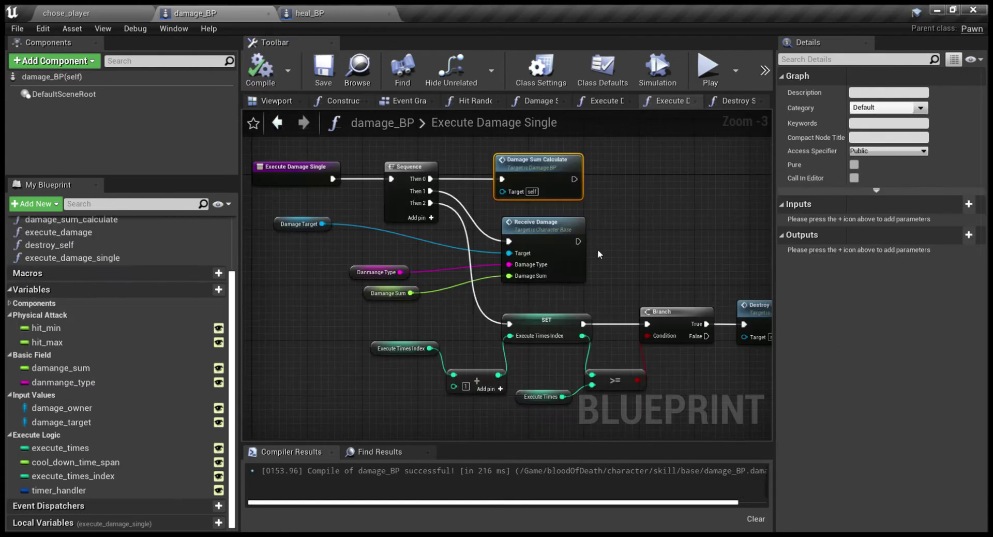
- Copy damage_BP's execute-count, Branch and Destroy Self nodes into heal_BP
{"action": "right_click_drag", "start_coordinate": [598, 249], "coordinate": [550, 234]}
{"action": "left_click_drag", "start_coordinate": [355, 299], "coordinate": [726, 365]}
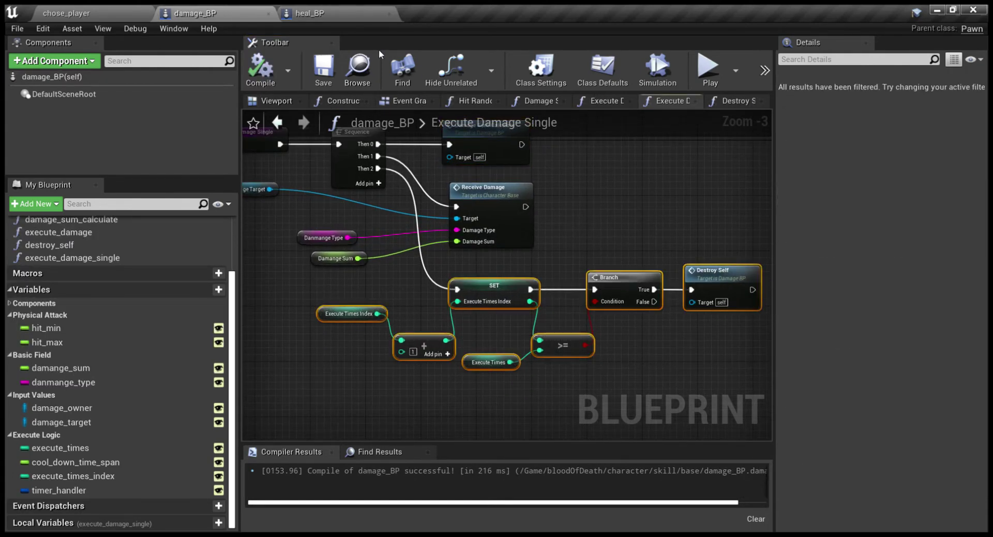
{"action": "left_click", "coordinate": [310, 13]}
{"action": "right_click_drag", "start_coordinate": [644, 377], "coordinate": [529, 324]}
{"action": "key", "text": "ctrl+v"}
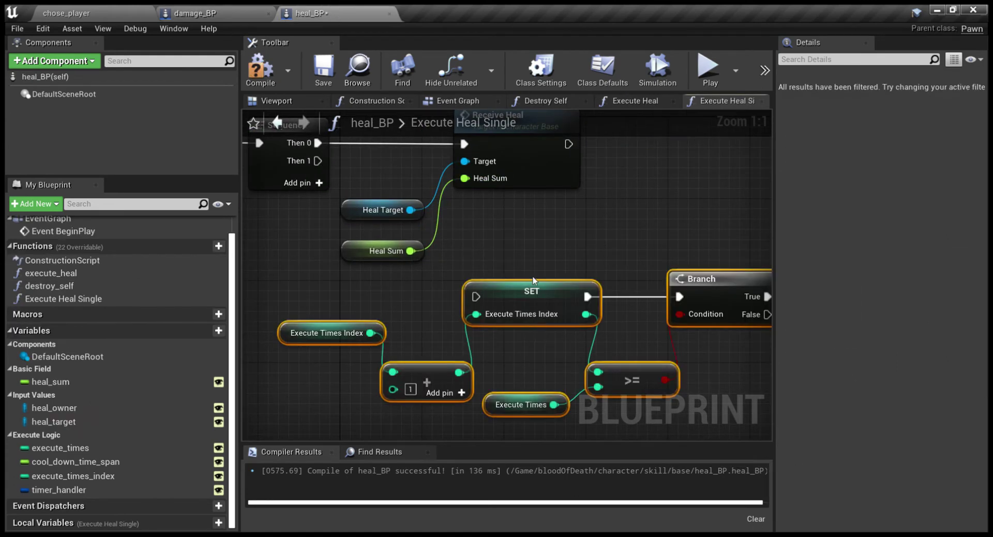
- Wire Sequence Then 1 into the pasted SET node and open the Destroy Self function
{"action": "left_click_drag", "start_coordinate": [318, 161], "coordinate": [476, 297]}
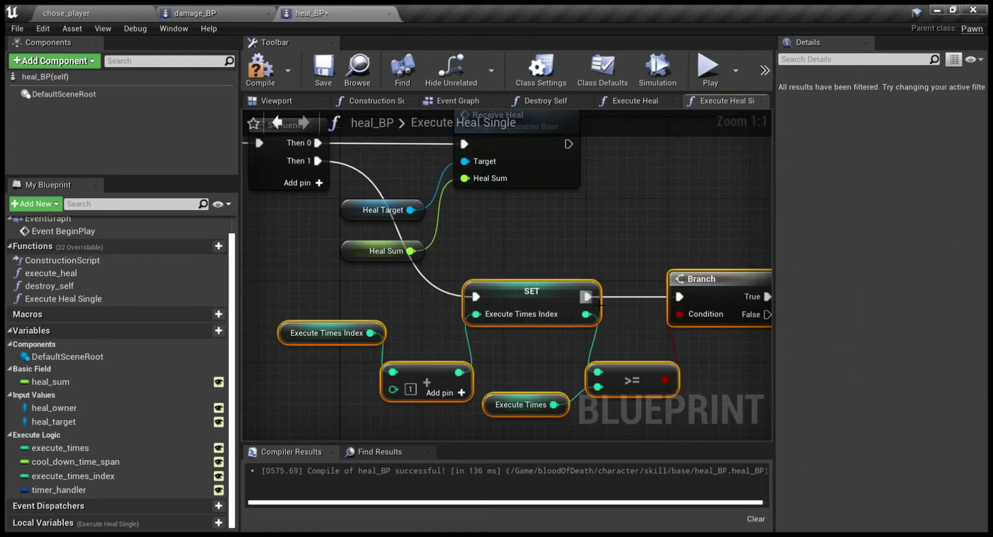
{"action": "right_click_drag", "start_coordinate": [599, 304], "coordinate": [602, 276]}
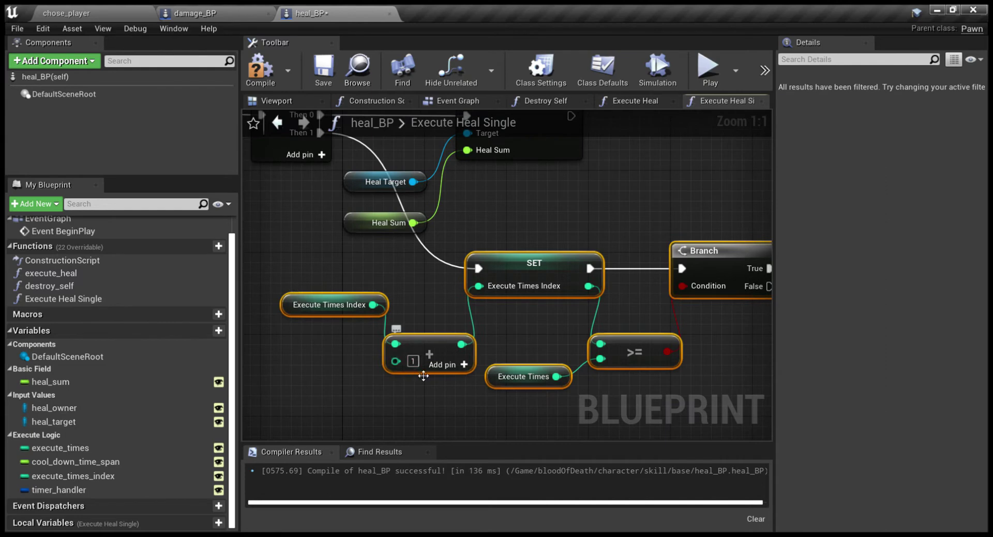
{"action": "right_click_drag", "start_coordinate": [649, 344], "coordinate": [538, 345]}
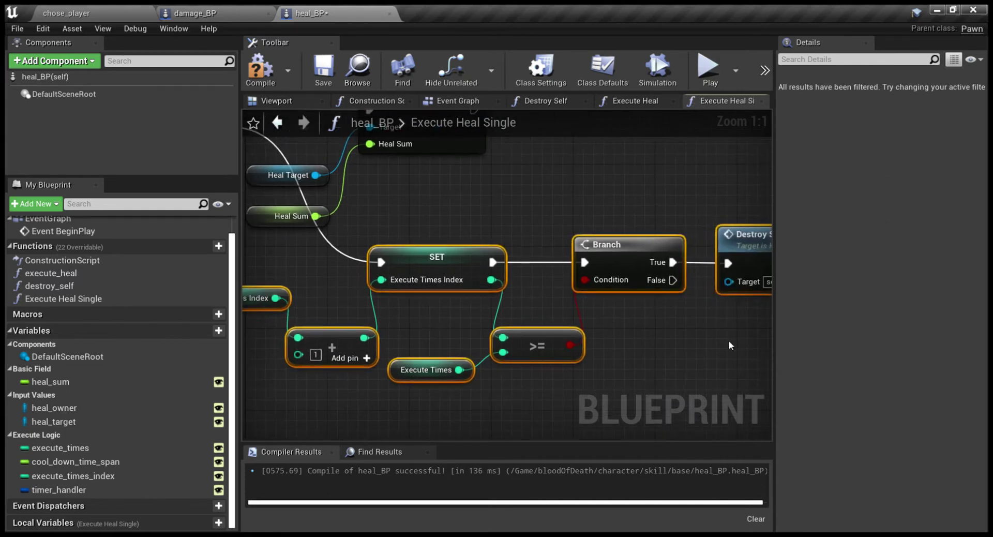
{"action": "right_click_drag", "start_coordinate": [729, 341], "coordinate": [647, 300]}
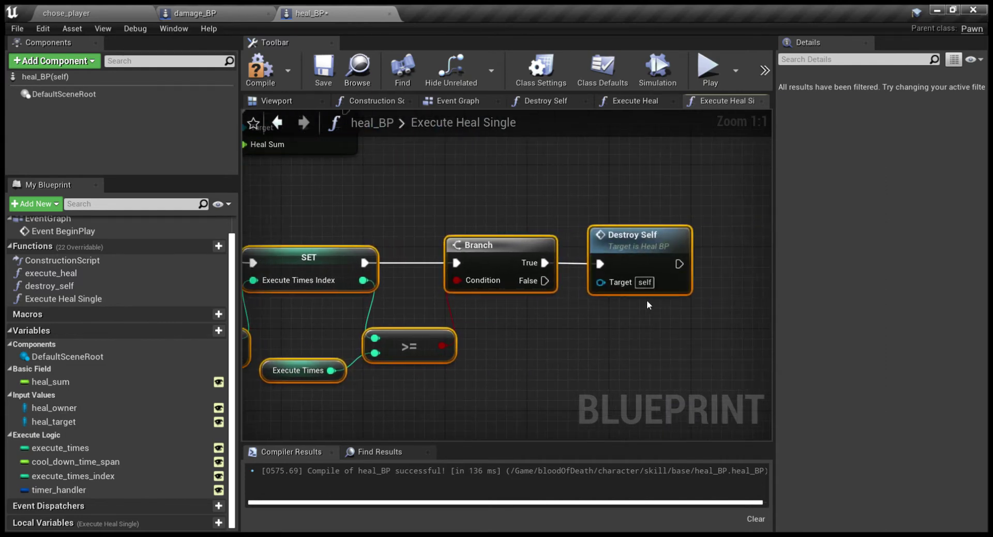
{"action": "double_click", "coordinate": [658, 251]}
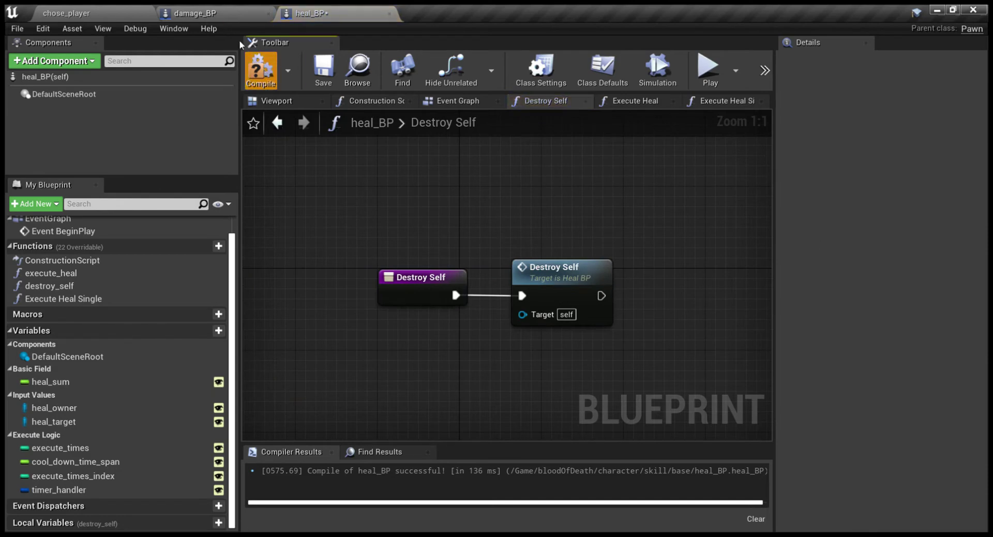
- Inspect damage_BP's Destroy Self graph and its timer_handler variable for reference
{"action": "left_click", "coordinate": [195, 13]}
{"action": "double_click", "coordinate": [49, 245]}
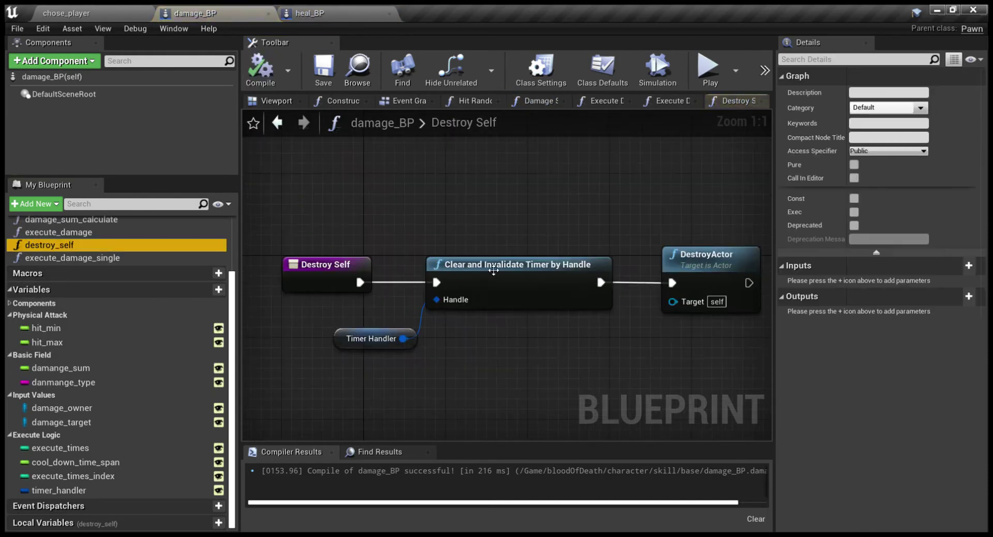
{"action": "right_click_drag", "start_coordinate": [493, 270], "coordinate": [424, 274]}
{"action": "left_click_drag", "start_coordinate": [307, 233], "coordinate": [589, 382]}
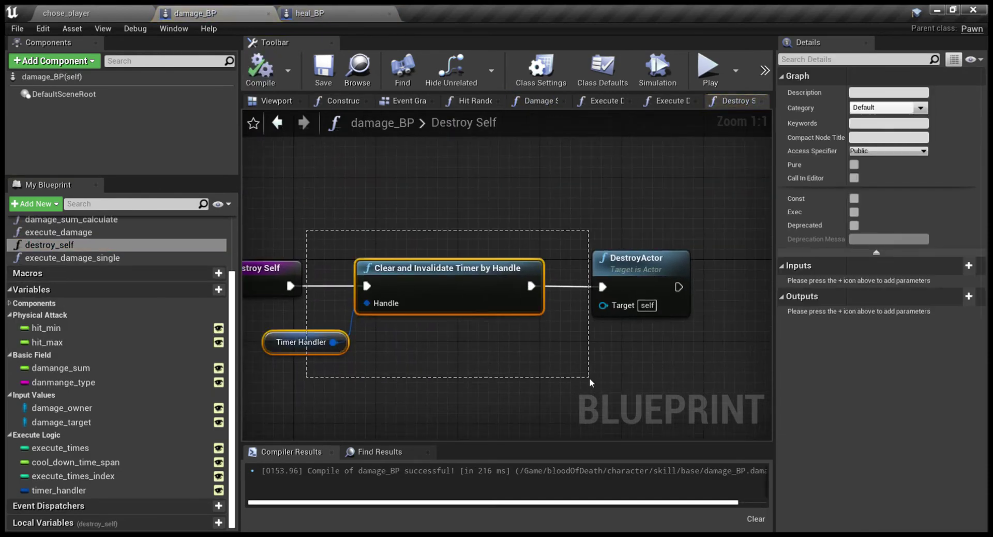
{"action": "left_click", "coordinate": [419, 360]}
{"action": "left_click", "coordinate": [307, 341]}
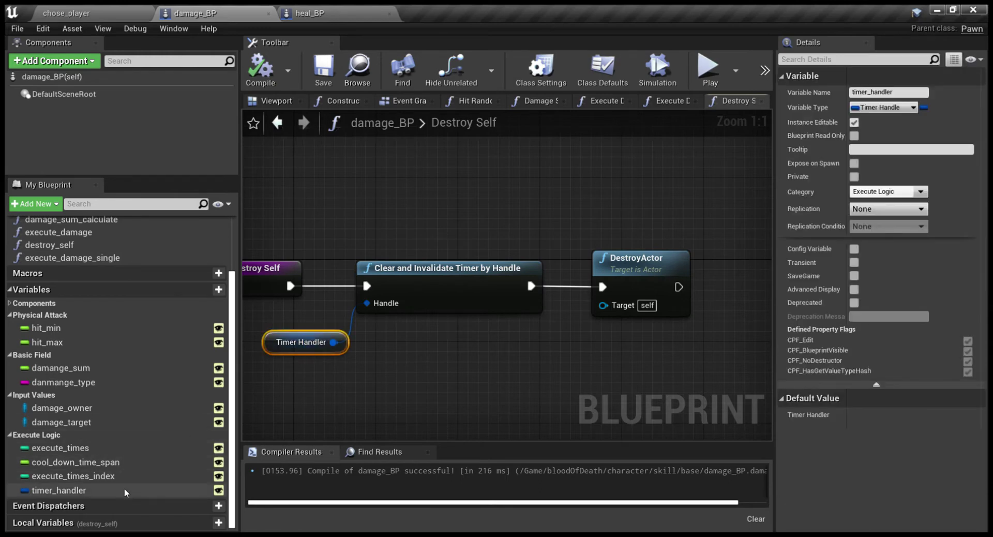
{"action": "left_click", "coordinate": [59, 490]}
{"action": "left_click", "coordinate": [341, 15]}
{"action": "left_click", "coordinate": [223, 13]}
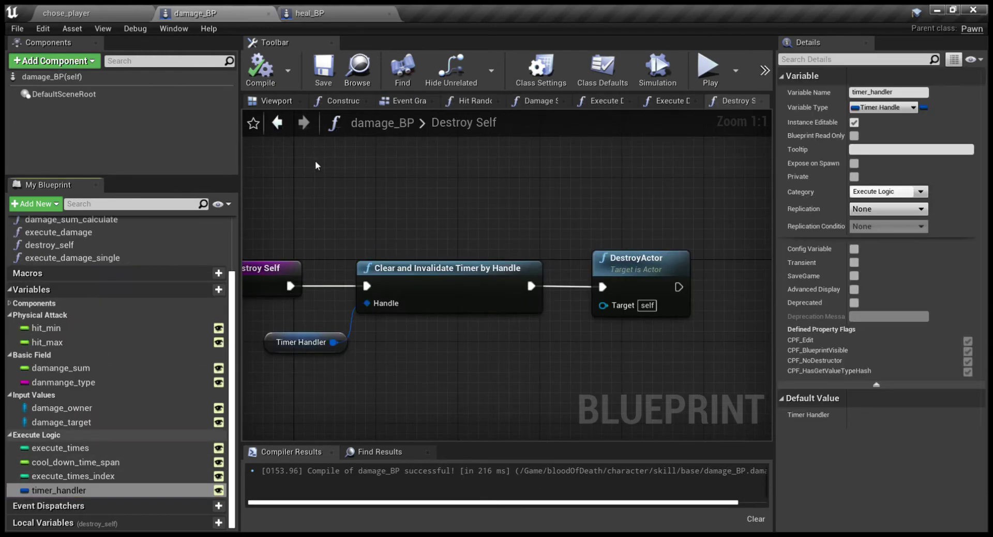
- Replace heal_BP's Destroy Self self-call with timer-clear and DestroyActor nodes, then compile
{"action": "left_click_drag", "start_coordinate": [320, 228], "coordinate": [686, 430]}
{"action": "left_click", "coordinate": [340, 12]}
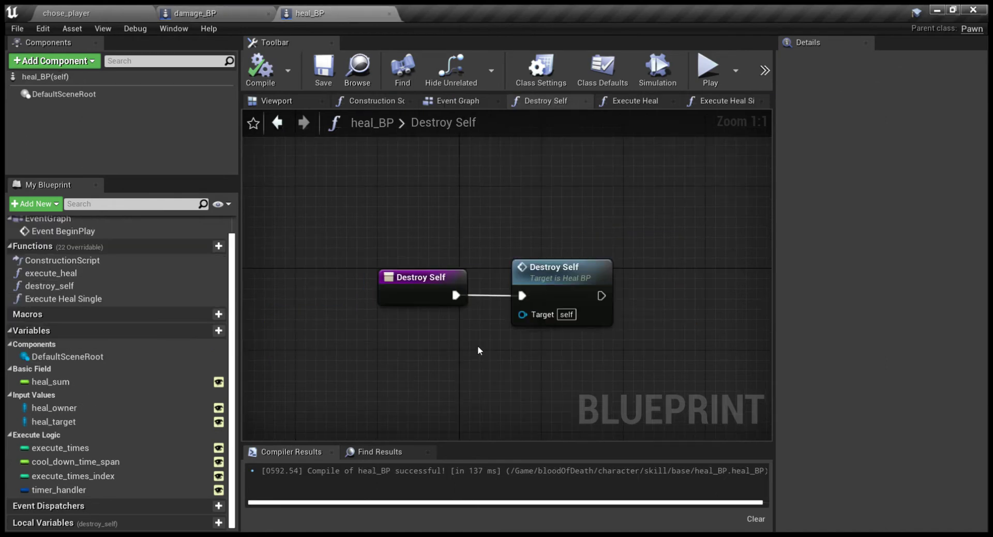
{"action": "key", "text": "ctrl+v"}
{"action": "right_click_drag", "start_coordinate": [513, 373], "coordinate": [466, 325]}
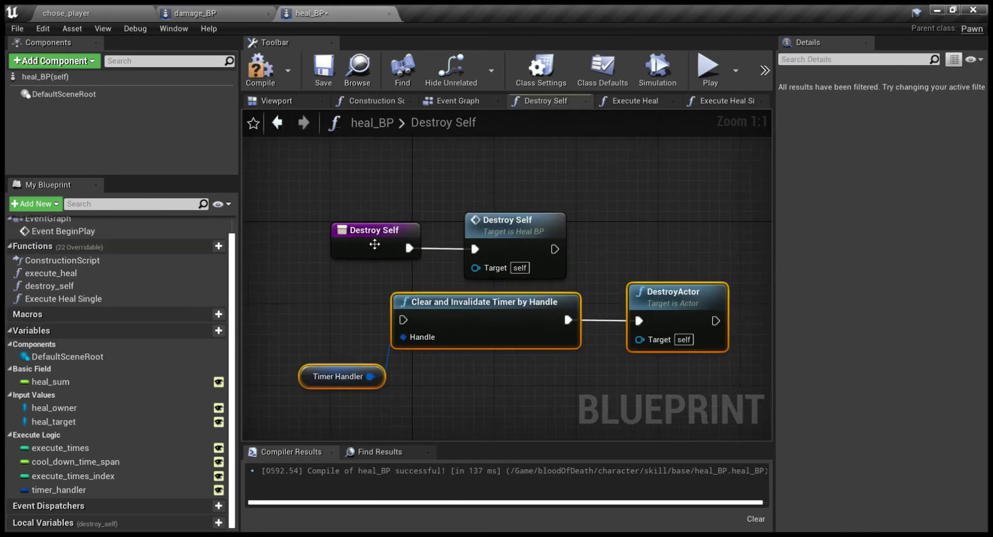
{"action": "left_click_drag", "start_coordinate": [409, 248], "coordinate": [404, 320]}
{"action": "left_click", "coordinate": [507, 228]}
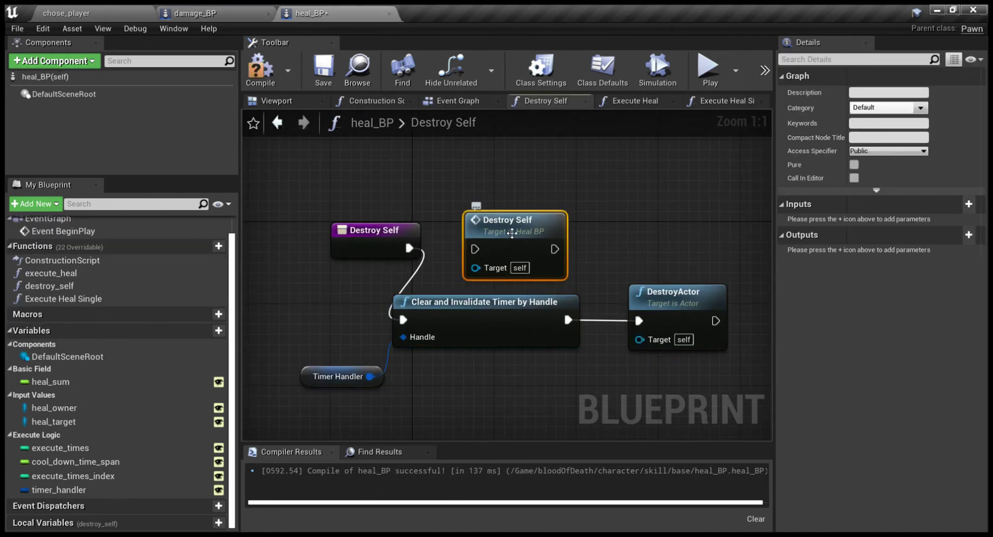
{"action": "key", "text": "Delete"}
{"action": "left_click_drag", "start_coordinate": [414, 236], "coordinate": [325, 304]}
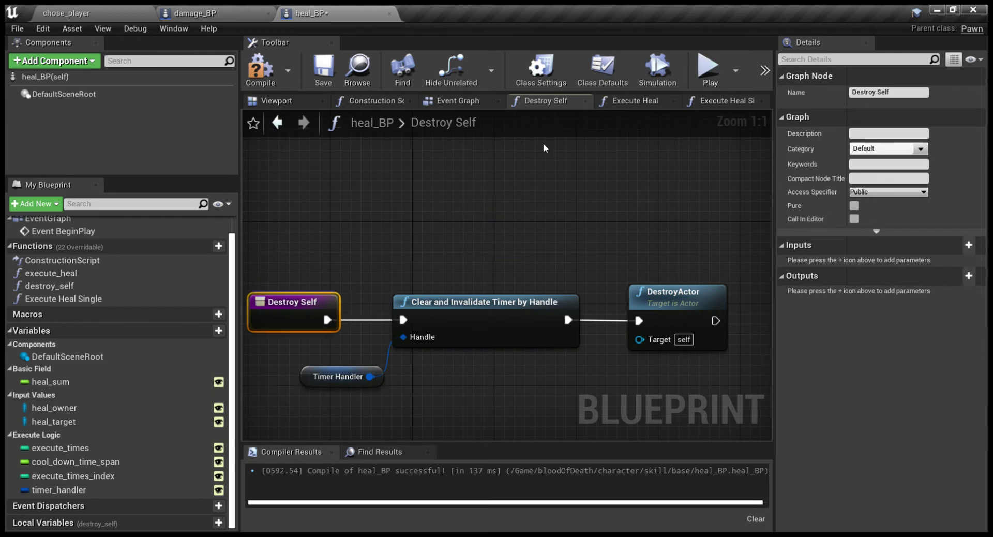
{"action": "left_click", "coordinate": [261, 69]}
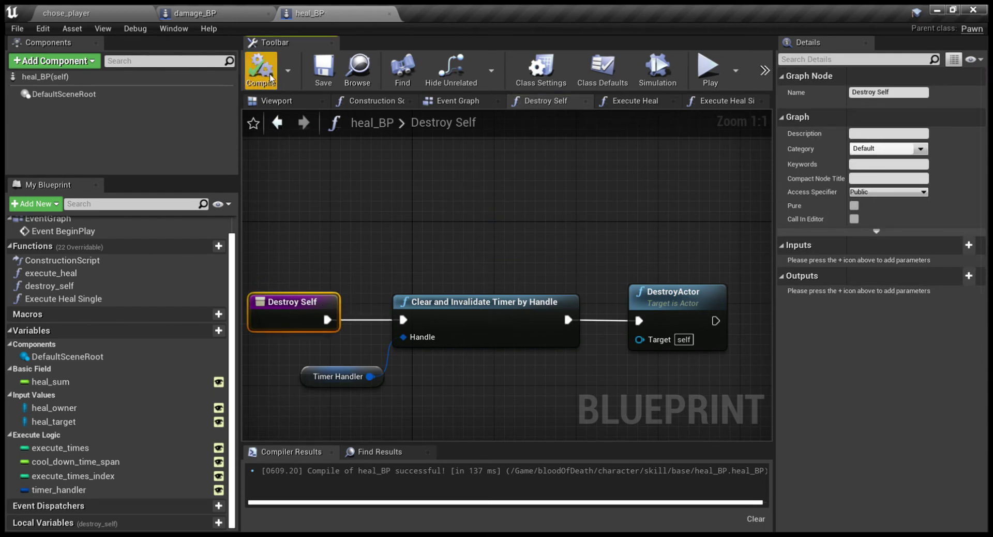
- Review timer_handler, execute_times_index, cool_down_time_span (default 0.1) and execute_times variables
{"action": "left_click", "coordinate": [138, 489]}
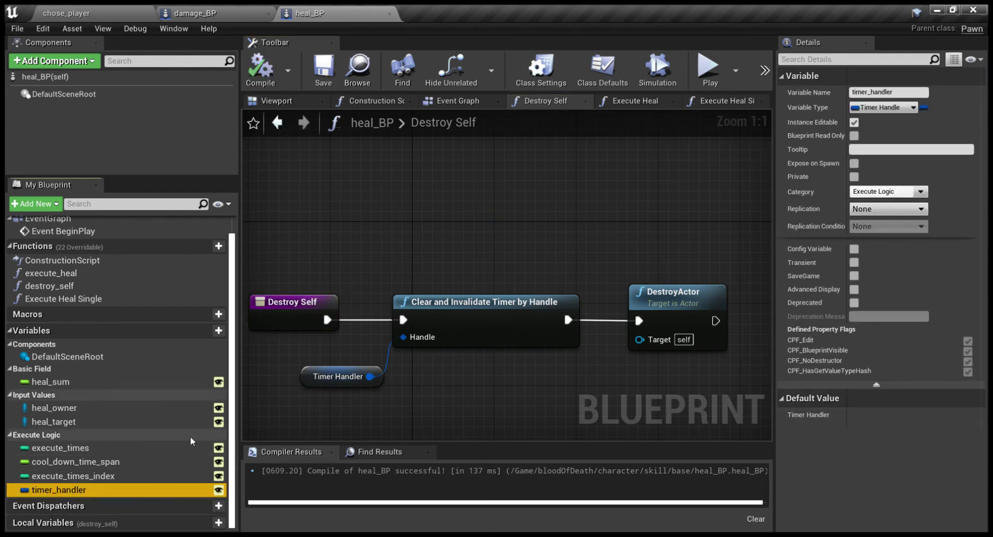
{"action": "left_click", "coordinate": [145, 476]}
{"action": "left_click", "coordinate": [144, 467]}
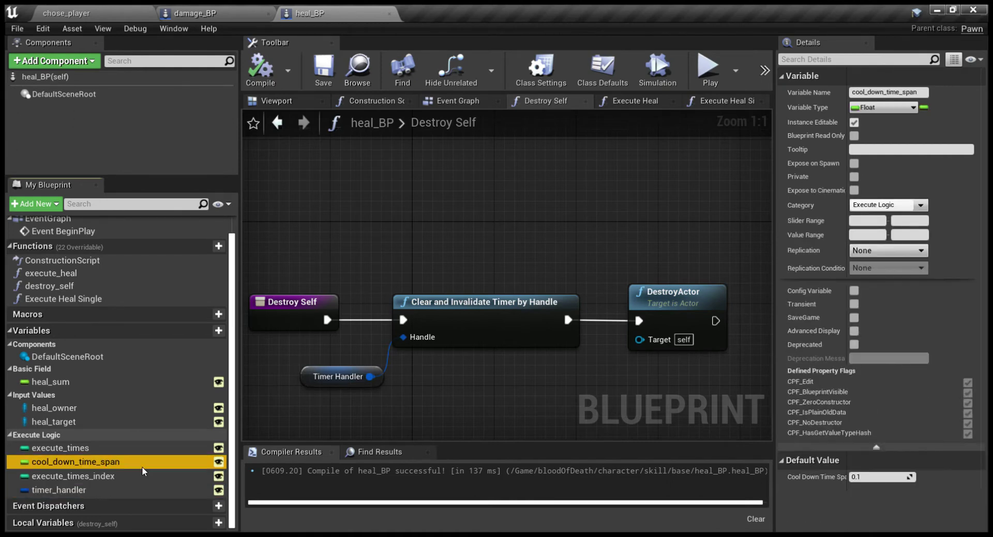
{"action": "left_click", "coordinate": [161, 480]}
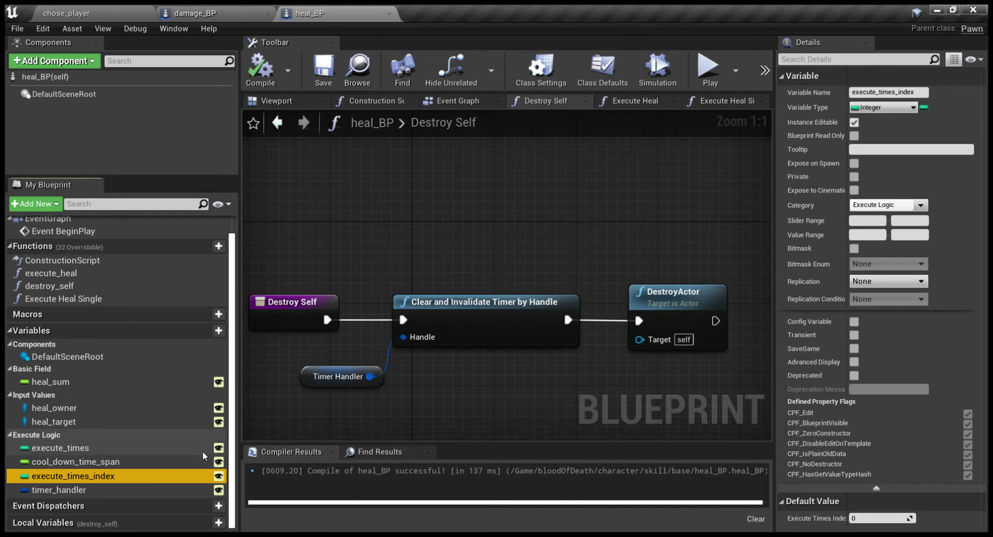
{"action": "left_click", "coordinate": [158, 462]}
{"action": "left_click", "coordinate": [154, 449]}
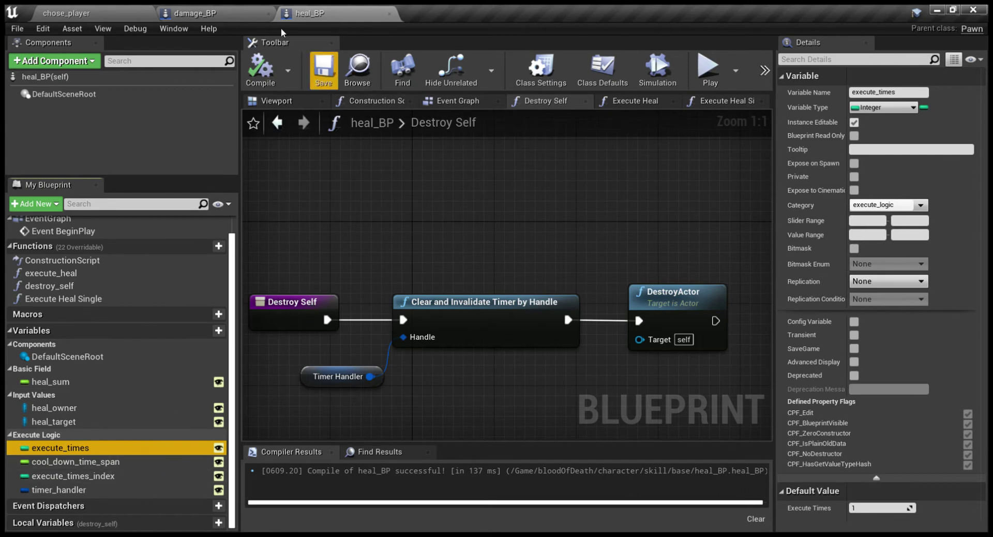
- Compare damage_BP's graph, then bring up heal_BP's execute_heal function and return to damage_BP
{"action": "left_click", "coordinate": [240, 11]}
{"action": "left_click", "coordinate": [490, 202]}
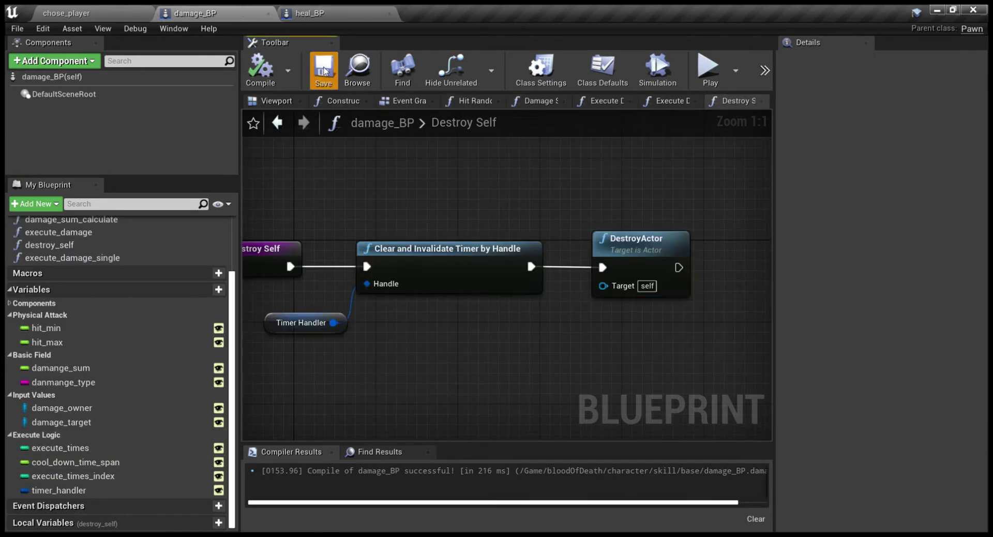
{"action": "right_click_drag", "start_coordinate": [417, 192], "coordinate": [430, 196]}
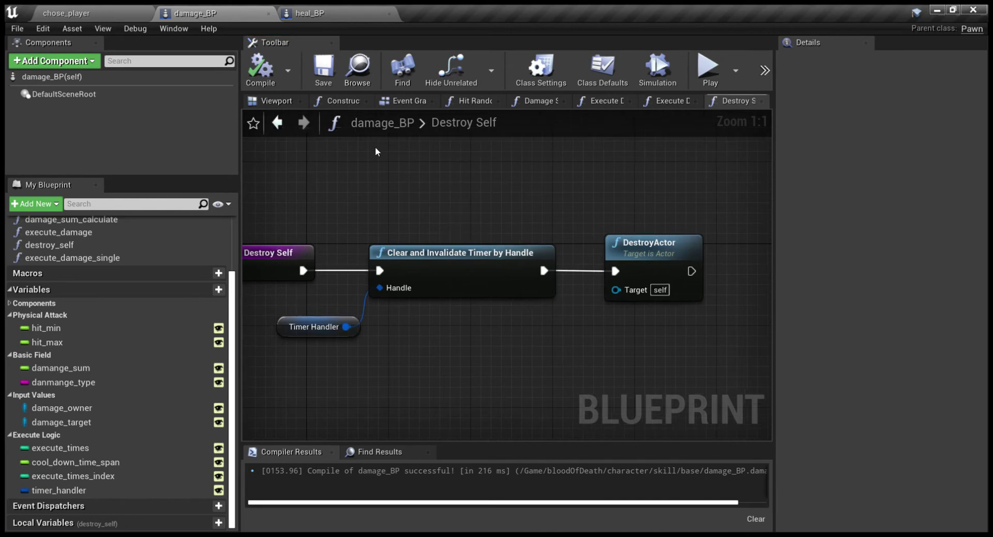
{"action": "left_click", "coordinate": [312, 18]}
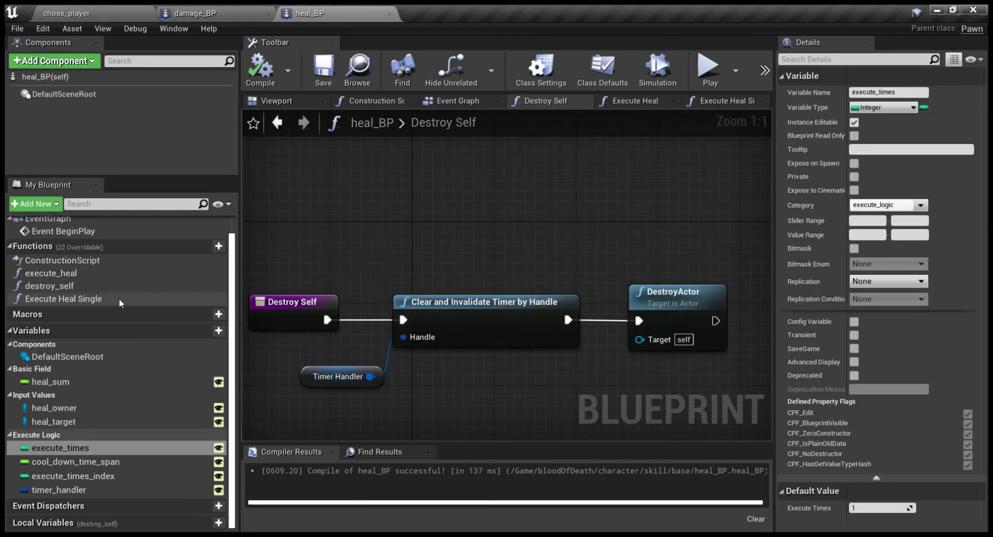
{"action": "left_click", "coordinate": [113, 274]}
{"action": "double_click", "coordinate": [113, 274]}
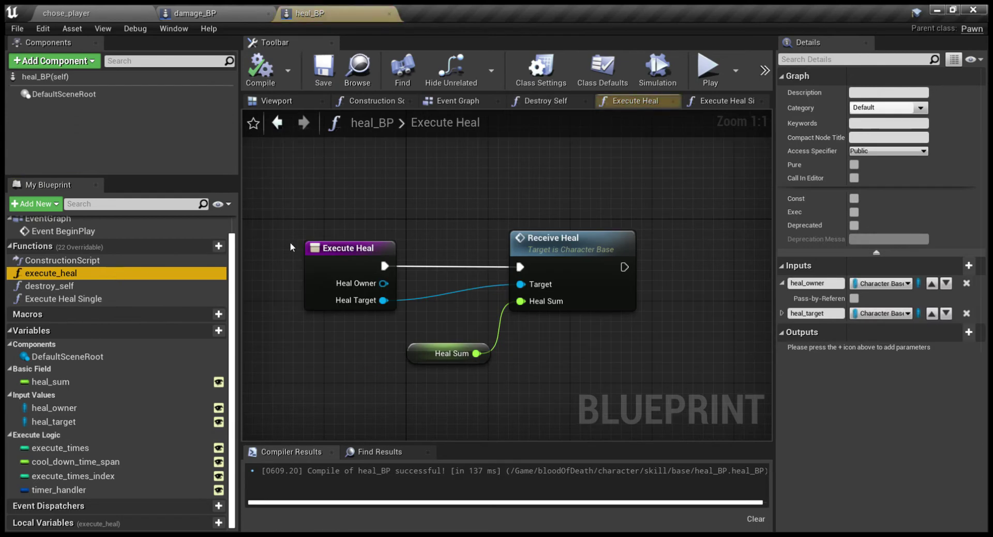
{"action": "left_click", "coordinate": [189, 13]}
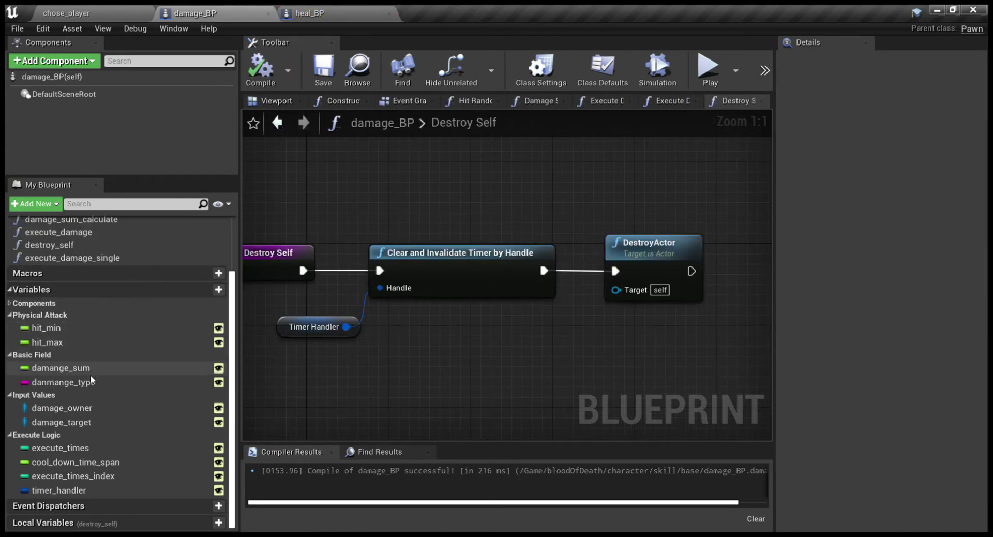
- View damage_BP's execute_damage graph, then reposition heal_BP's Execute Heal entry node
{"action": "scroll", "coordinate": [128, 264], "scroll_direction": "up", "scroll_amount": 3}
{"action": "double_click", "coordinate": [102, 293]}
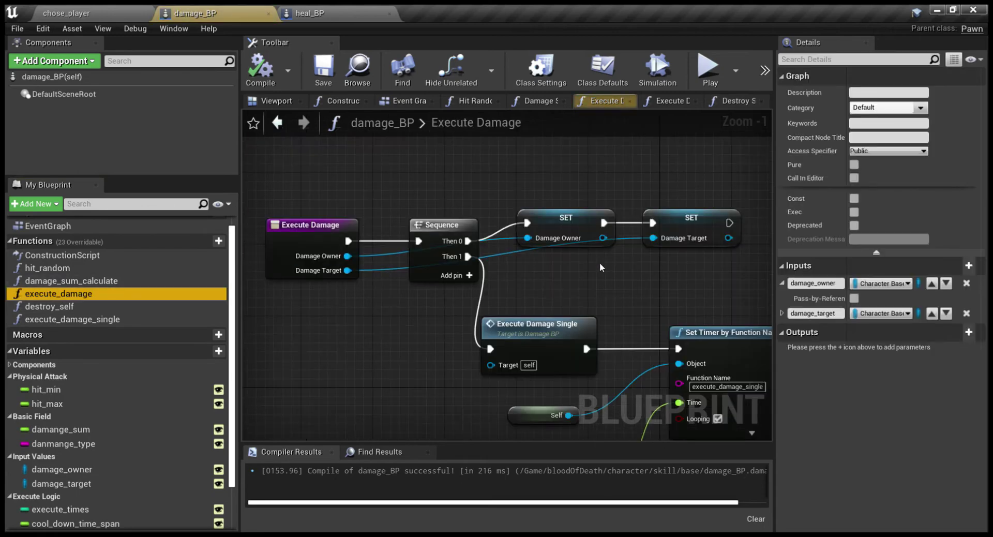
{"action": "left_click", "coordinate": [332, 14]}
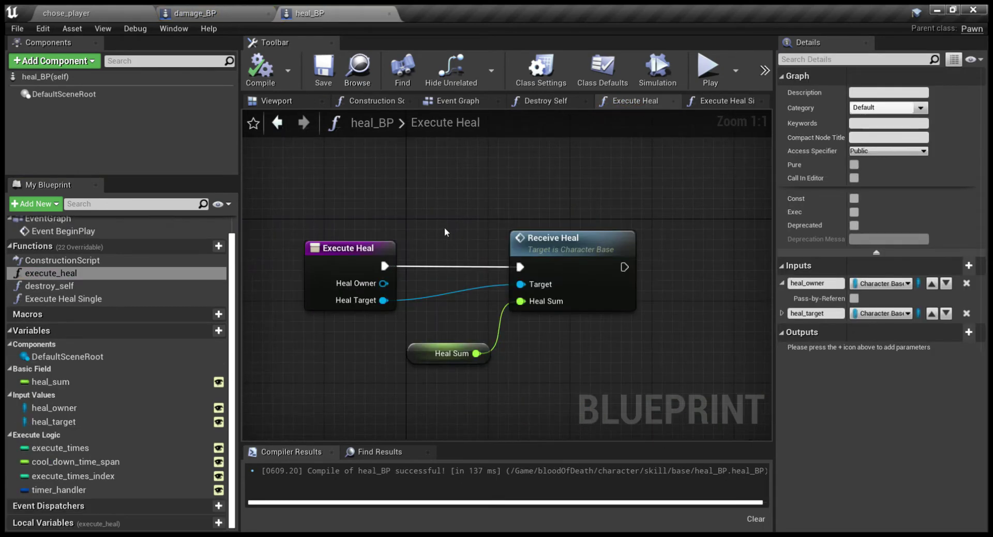
{"action": "mouse_move", "coordinate": [443, 229]}
{"action": "right_mouse_down"}
{"action": "mouse_move", "coordinate": [424, 236]}
{"action": "mouse_move", "coordinate": [419, 288]}
{"action": "right_mouse_up"}
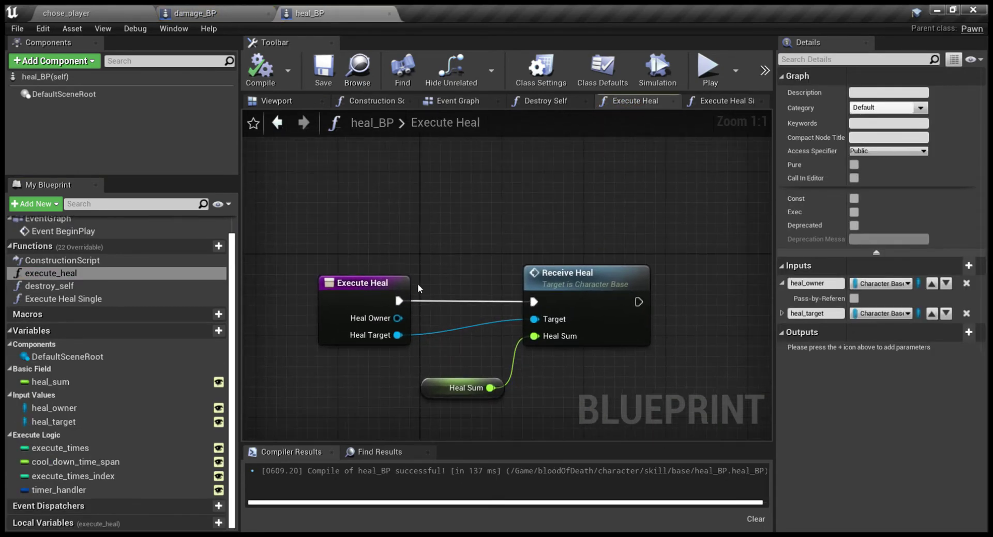
{"action": "left_click_drag", "start_coordinate": [389, 286], "coordinate": [308, 275]}
{"action": "mouse_move", "coordinate": [408, 259]}
{"action": "right_mouse_down"}
{"action": "mouse_move", "coordinate": [541, 254]}
{"action": "mouse_move", "coordinate": [450, 247]}
{"action": "right_mouse_up"}
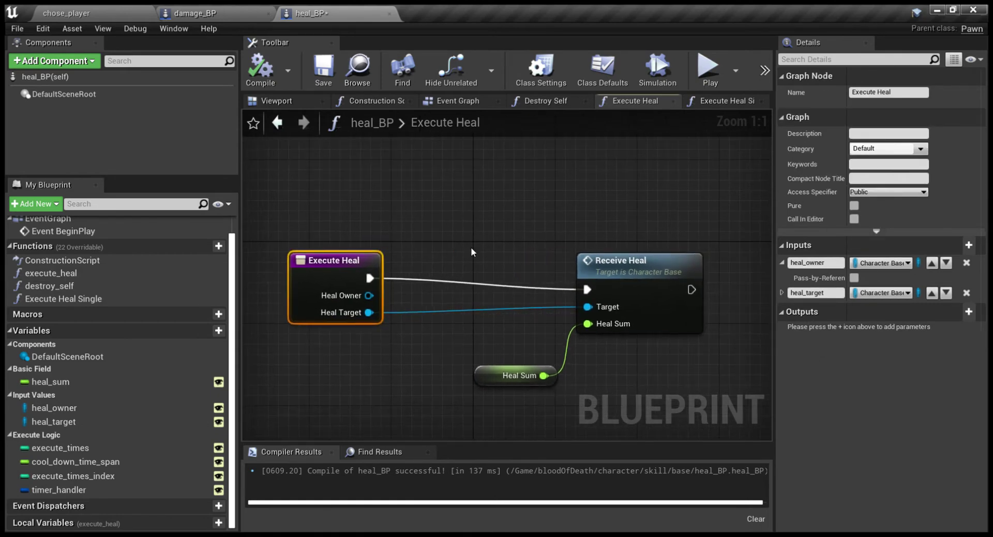
- Add a Sequence node after Execute Heal and move Receive Heal and Heal Sum down-right
{"action": "left_click_drag", "start_coordinate": [369, 279], "coordinate": [466, 249]}
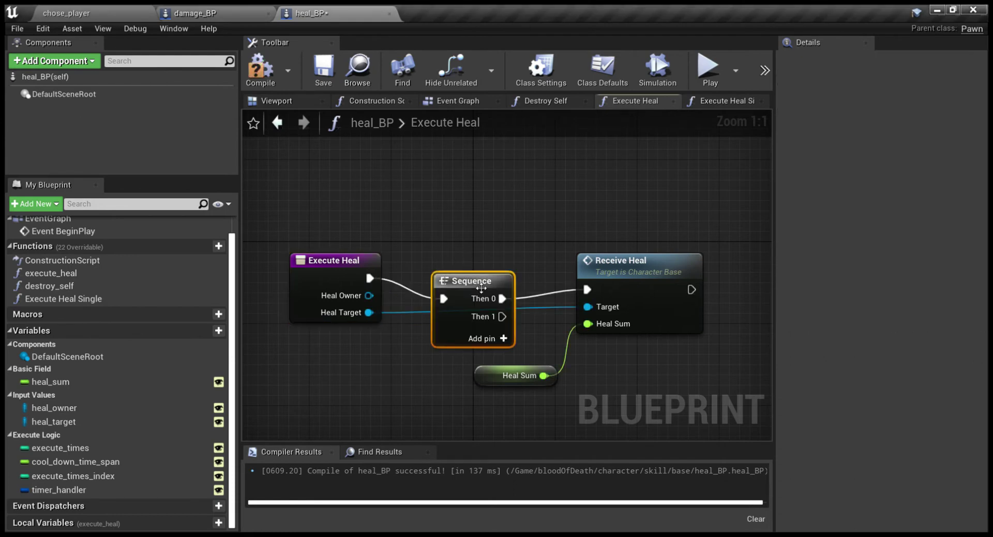
{"action": "left_click_drag", "start_coordinate": [482, 288], "coordinate": [481, 268]}
{"action": "left_click", "coordinate": [584, 261]}
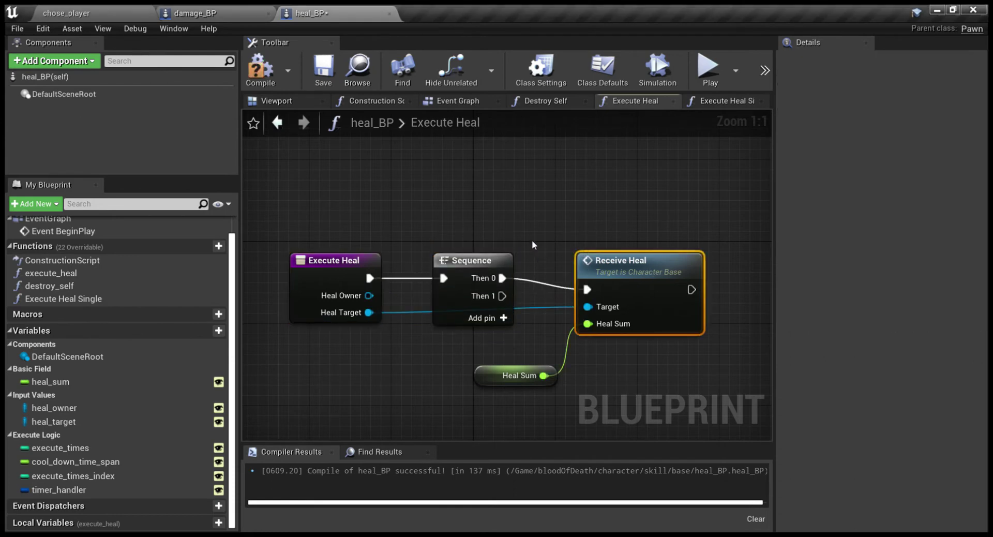
{"action": "left_click_drag", "start_coordinate": [533, 244], "coordinate": [644, 437]}
{"action": "left_click_drag", "start_coordinate": [641, 224], "coordinate": [718, 340]}
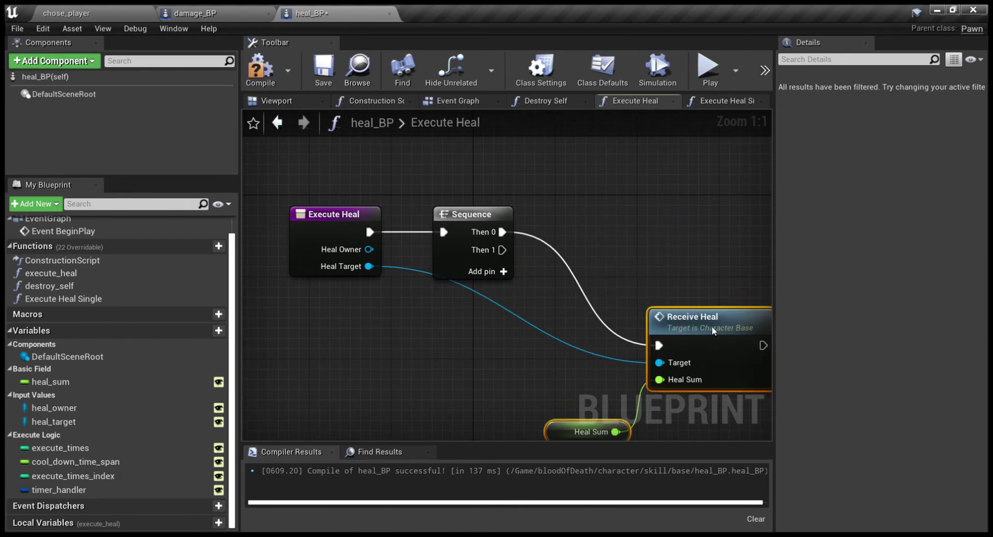
- Check damage_BP's Execute Damage timer nodes against heal_BP's Execute Heal layout
{"action": "left_click", "coordinate": [226, 8]}
{"action": "right_click_drag", "start_coordinate": [698, 290], "coordinate": [643, 238]}
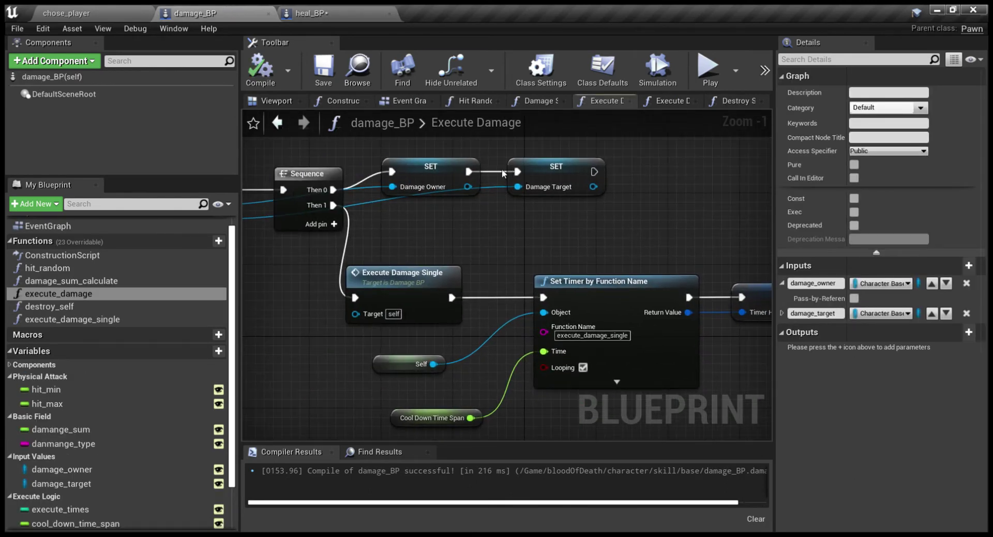
{"action": "left_click", "coordinate": [323, 12]}
{"action": "left_click", "coordinate": [244, 10]}
{"action": "left_click", "coordinate": [326, 14]}
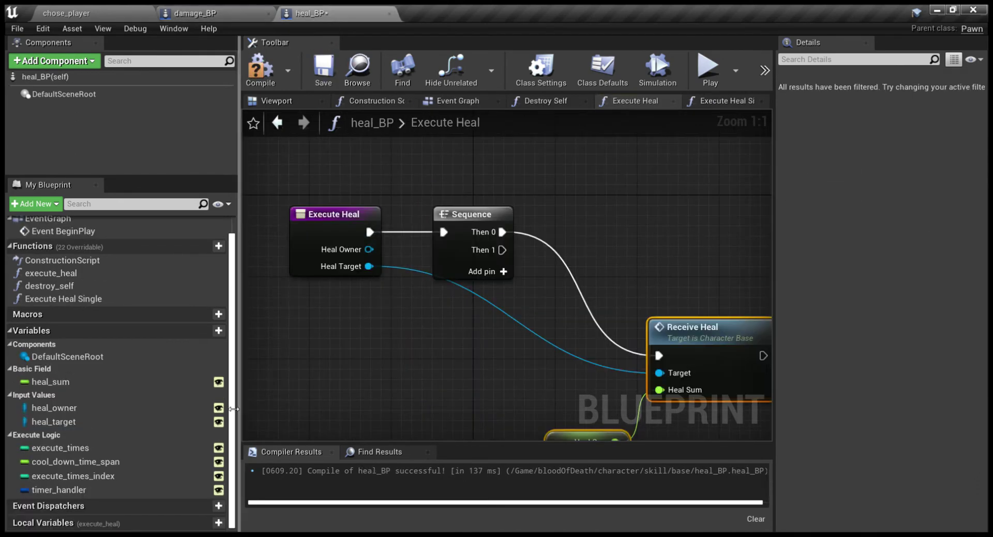
{"action": "left_click", "coordinate": [91, 407]}
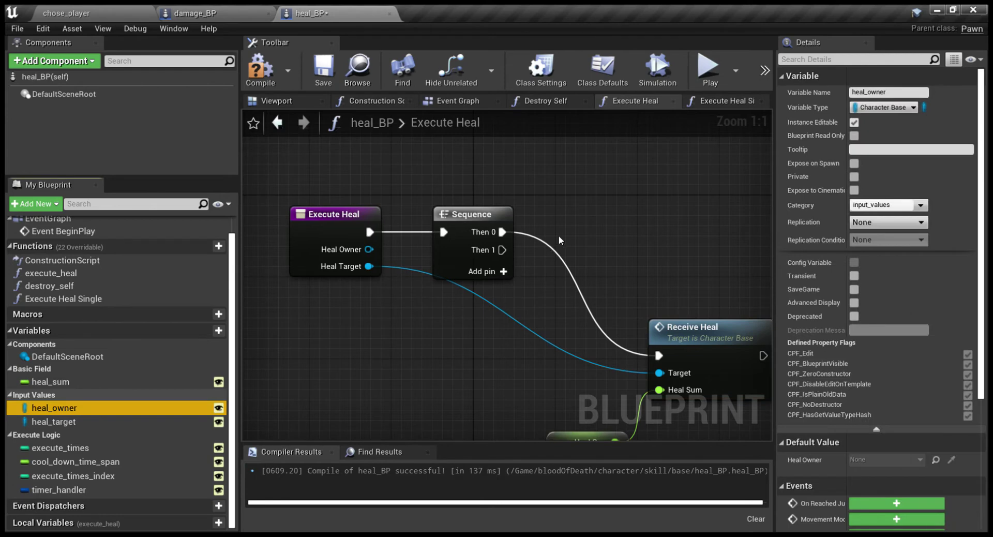
- Chain SET Heal Owner and SET Heal Target nodes from Sequence Then 0
{"action": "left_click_drag", "start_coordinate": [612, 267], "coordinate": [613, 267], "text": "alt"}
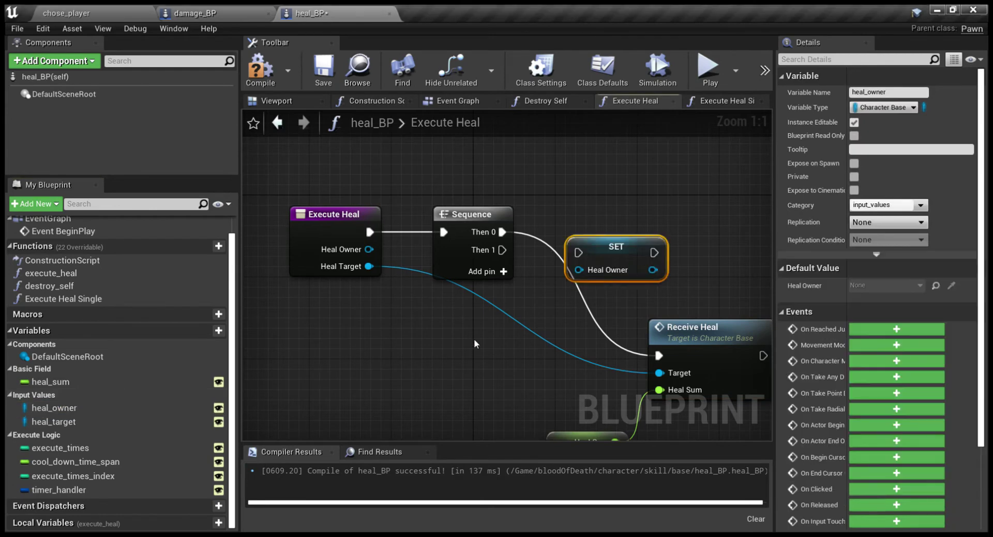
{"action": "left_click", "coordinate": [83, 421]}
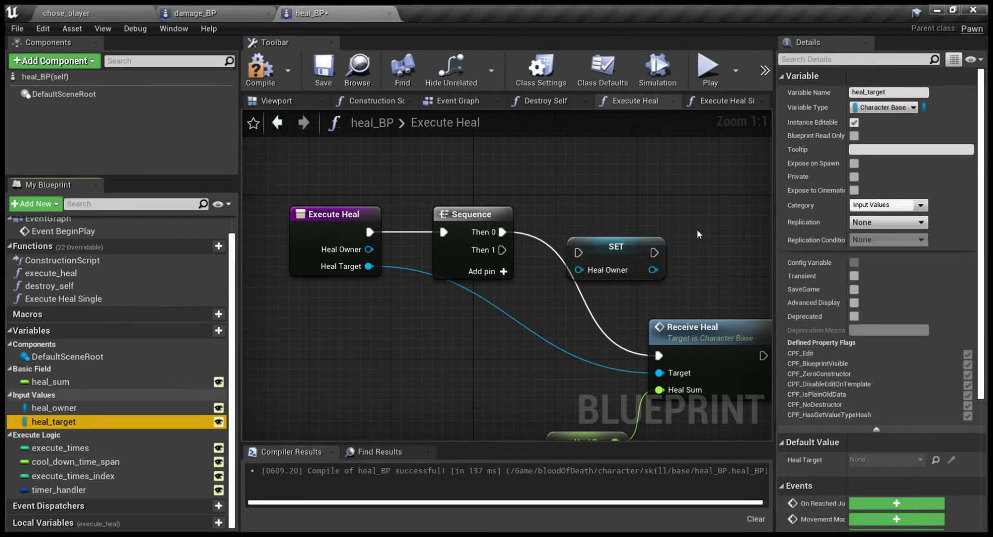
{"action": "left_click_drag", "start_coordinate": [697, 233], "coordinate": [703, 230], "text": "alt"}
{"action": "left_click_drag", "start_coordinate": [616, 247], "coordinate": [606, 226]}
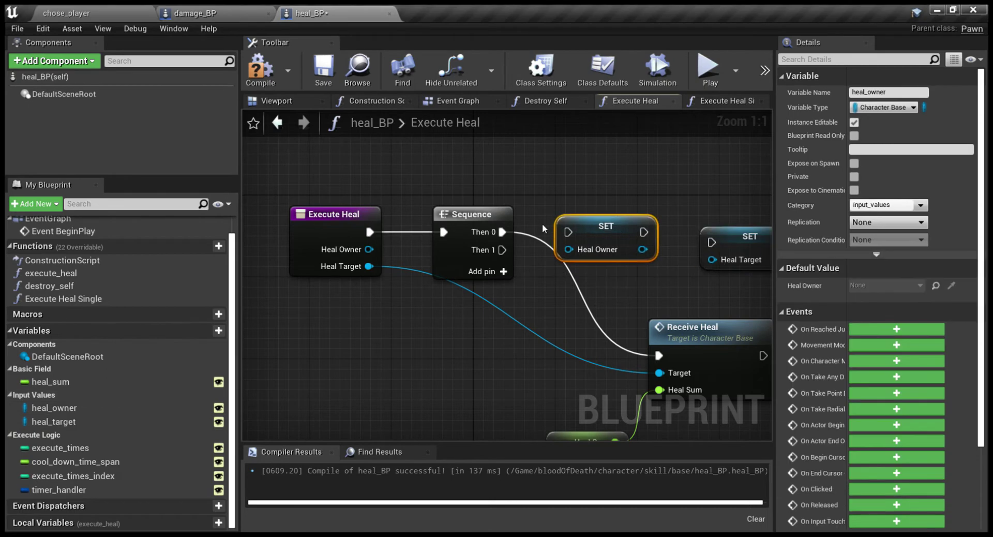
{"action": "left_click_drag", "start_coordinate": [503, 232], "coordinate": [568, 232]}
{"action": "mouse_move", "coordinate": [644, 232]}
{"action": "left_mouse_down"}
{"action": "mouse_move", "coordinate": [712, 242]}
{"action": "mouse_move", "coordinate": [670, 239]}
{"action": "mouse_move", "coordinate": [712, 242]}
{"action": "mouse_move", "coordinate": [720, 224]}
{"action": "left_mouse_up"}
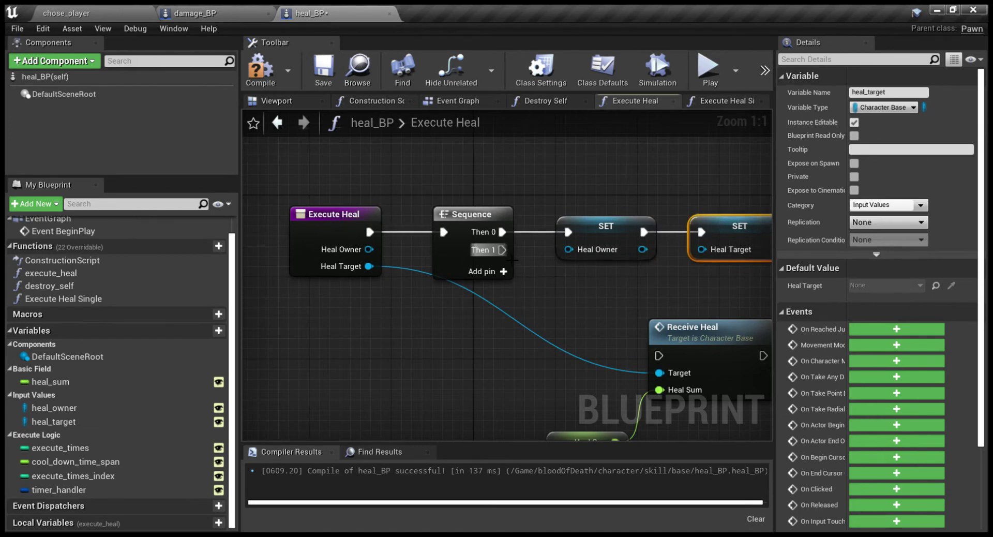
- Move Receive Heal onto Then 1 and feed Heal Owner and Heal Target into the SETs
{"action": "left_click_drag", "start_coordinate": [502, 249], "coordinate": [659, 355]}
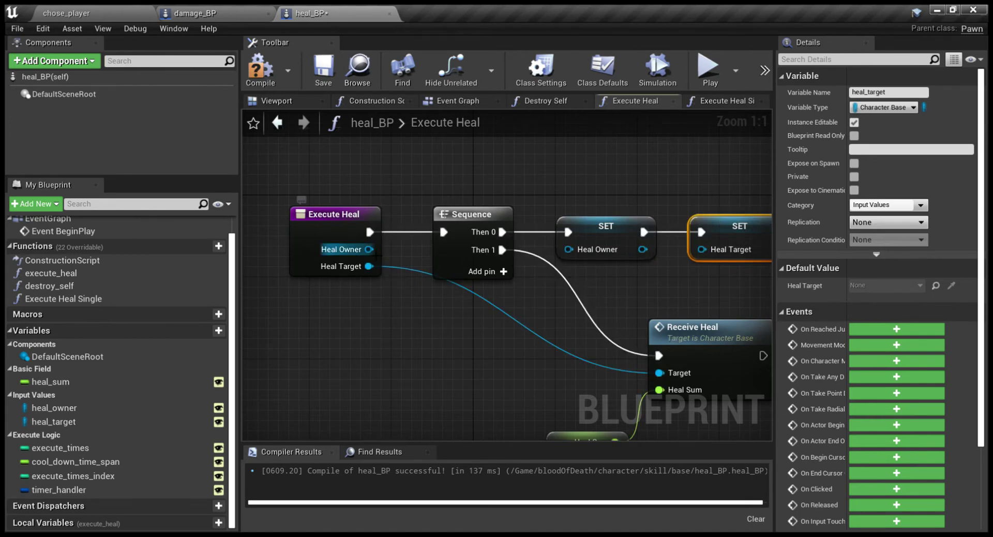
{"action": "left_click_drag", "start_coordinate": [369, 249], "coordinate": [568, 249]}
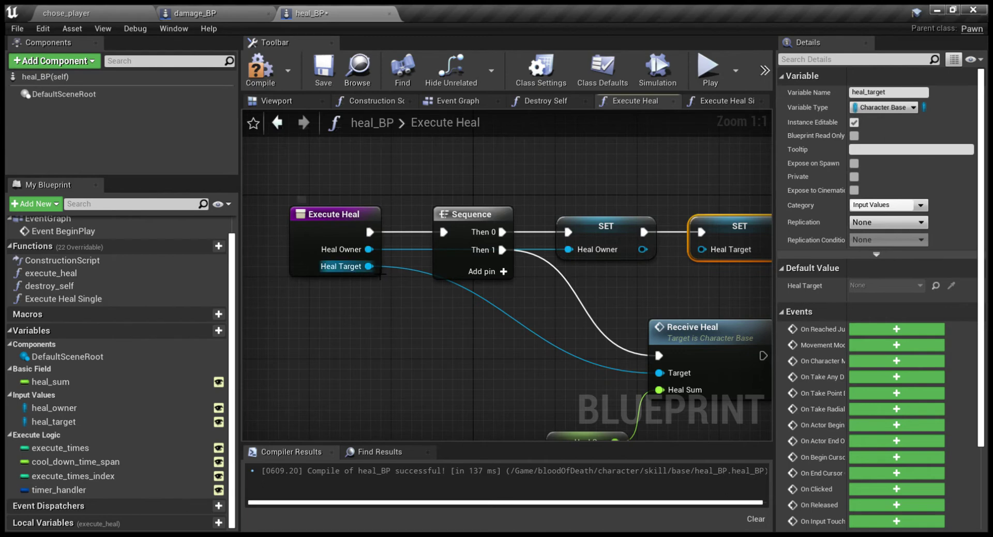
{"action": "left_click_drag", "start_coordinate": [369, 267], "coordinate": [702, 249]}
{"action": "left_click", "coordinate": [660, 373], "text": "alt"}
{"action": "left_click_drag", "start_coordinate": [699, 328], "coordinate": [668, 329]}
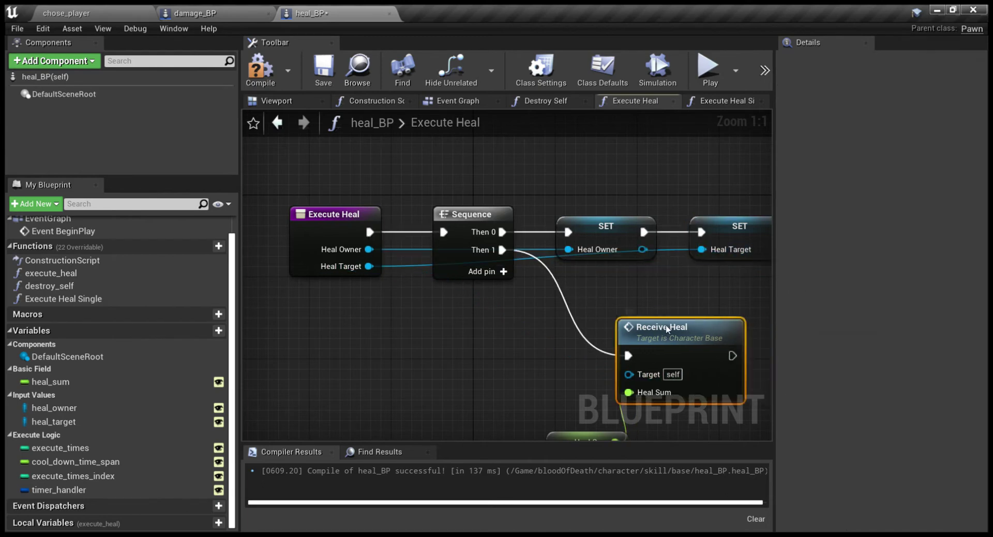
- Add an Execute Heal Single call and delete the Receive Heal node
{"action": "left_click", "coordinate": [254, 14]}
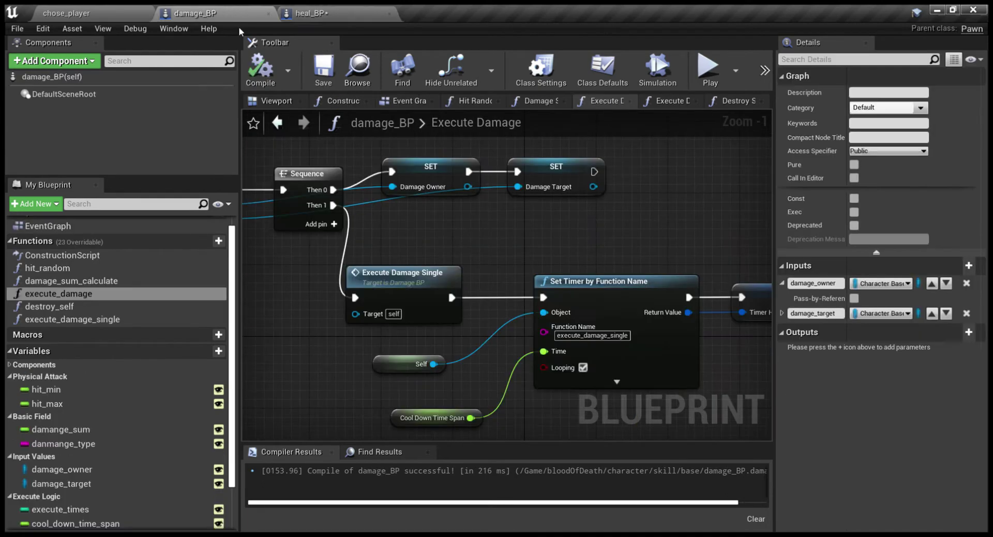
{"action": "left_click", "coordinate": [343, 8]}
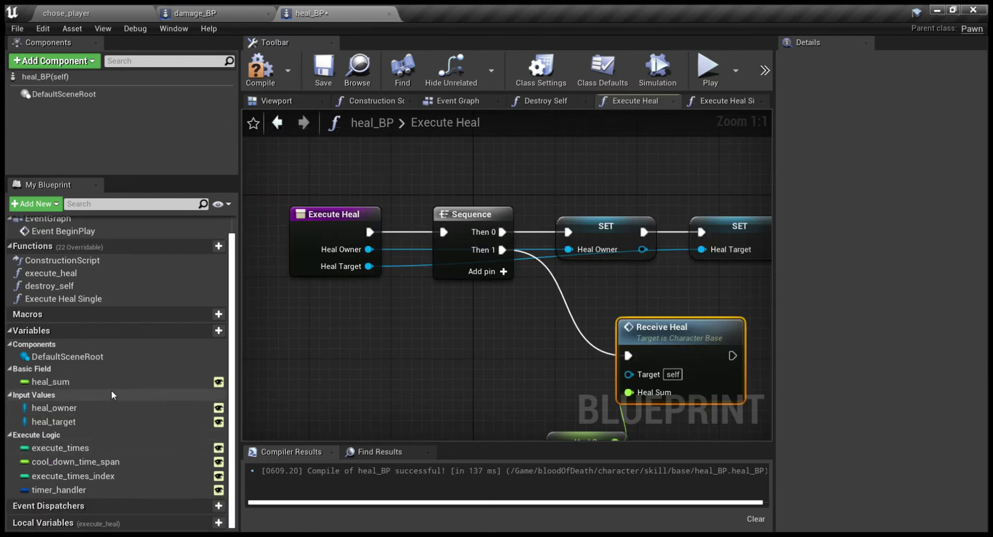
{"action": "left_click_drag", "start_coordinate": [99, 299], "coordinate": [495, 343]}
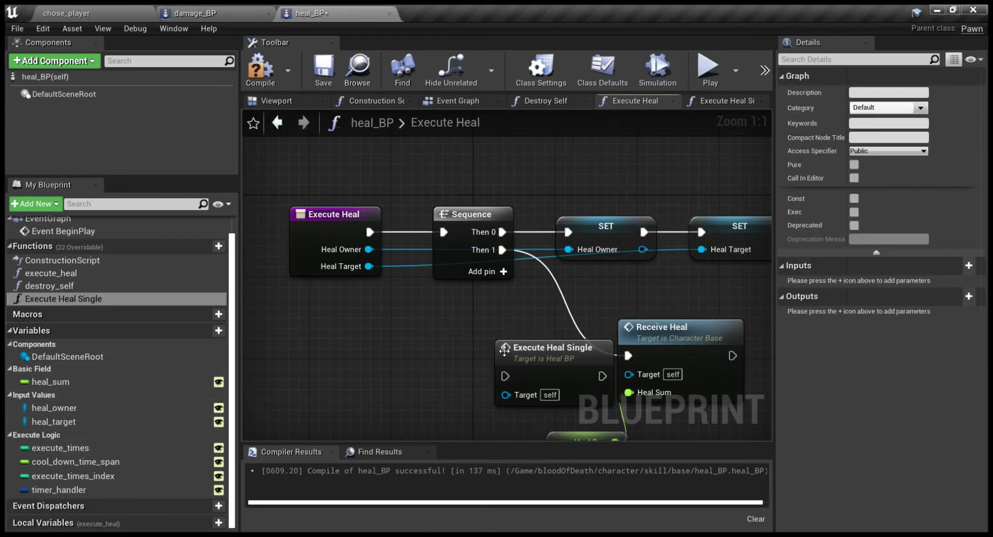
{"action": "left_click_drag", "start_coordinate": [668, 331], "coordinate": [749, 329]}
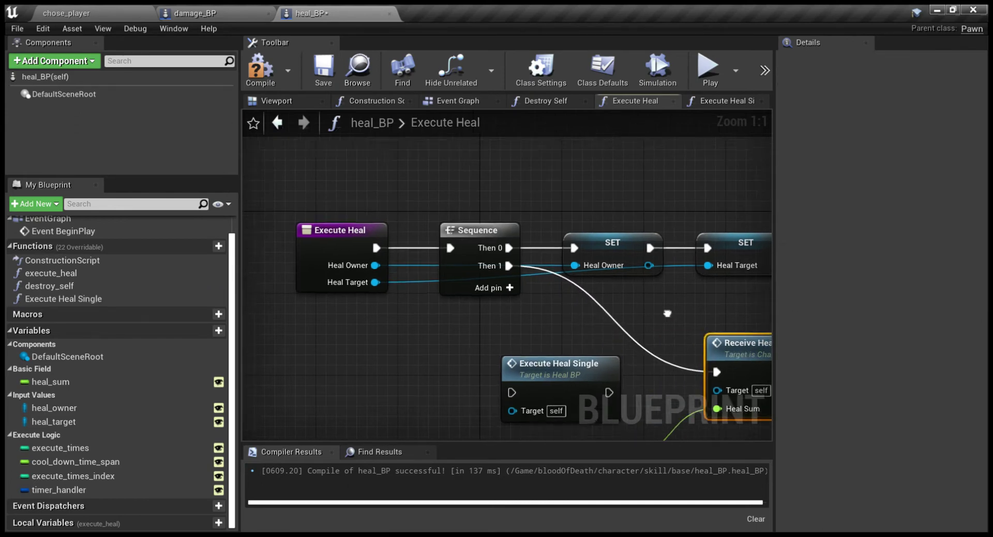
{"action": "right_click_drag", "start_coordinate": [661, 302], "coordinate": [572, 292]}
{"action": "key", "text": "Delete"}
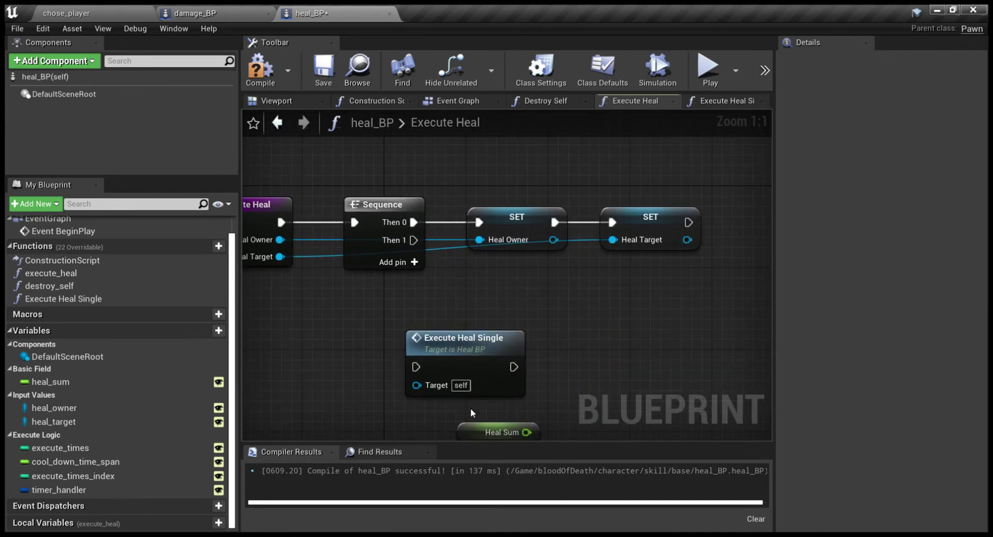
- Wire Sequence Then 1 into Execute Heal Single
{"action": "right_click_drag", "start_coordinate": [470, 407], "coordinate": [470, 348]}
{"action": "left_click_drag", "start_coordinate": [464, 270], "coordinate": [544, 229]}
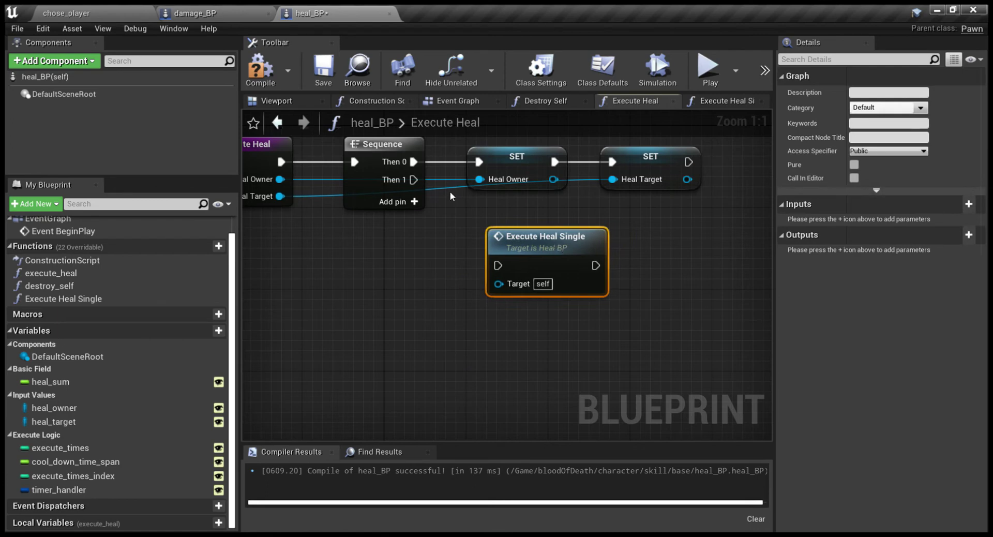
{"action": "mouse_move", "coordinate": [414, 179]}
{"action": "left_mouse_down"}
{"action": "mouse_move", "coordinate": [487, 234]}
{"action": "mouse_move", "coordinate": [498, 265]}
{"action": "left_mouse_up"}
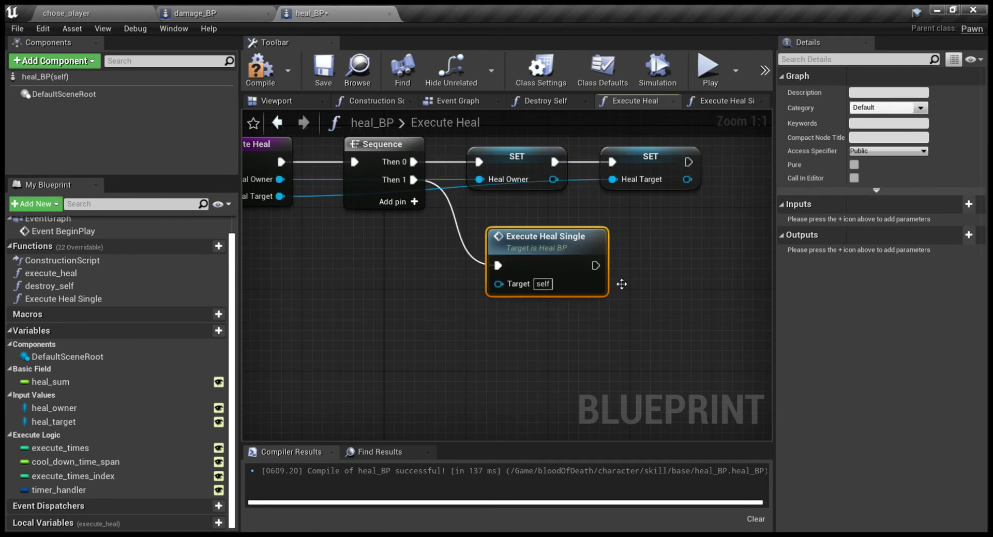
{"action": "right_click_drag", "start_coordinate": [647, 259], "coordinate": [588, 308]}
{"action": "left_click", "coordinate": [216, 13]}
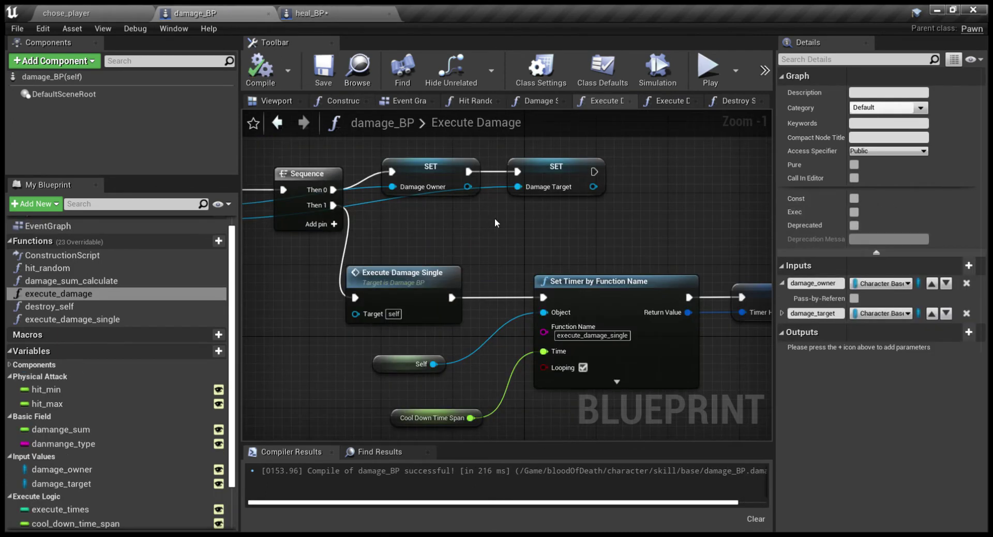
- Copy damage_BP's Set Timer by Function Name into heal_BP and wire Self to Object
{"action": "right_click_drag", "start_coordinate": [495, 223], "coordinate": [429, 182]}
{"action": "left_click", "coordinate": [563, 260]}
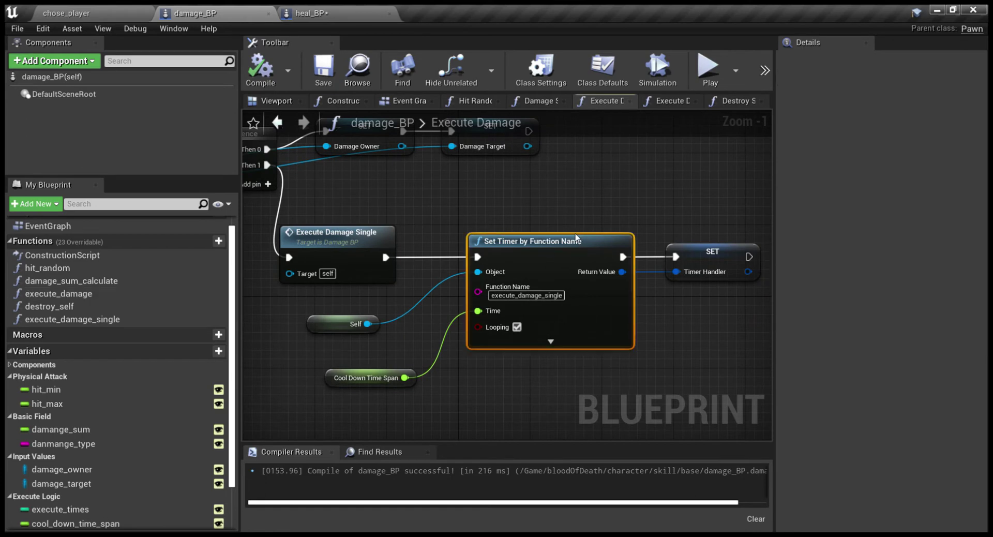
{"action": "key", "text": "ctrl+Tab"}
{"action": "key", "text": "ctrl+v"}
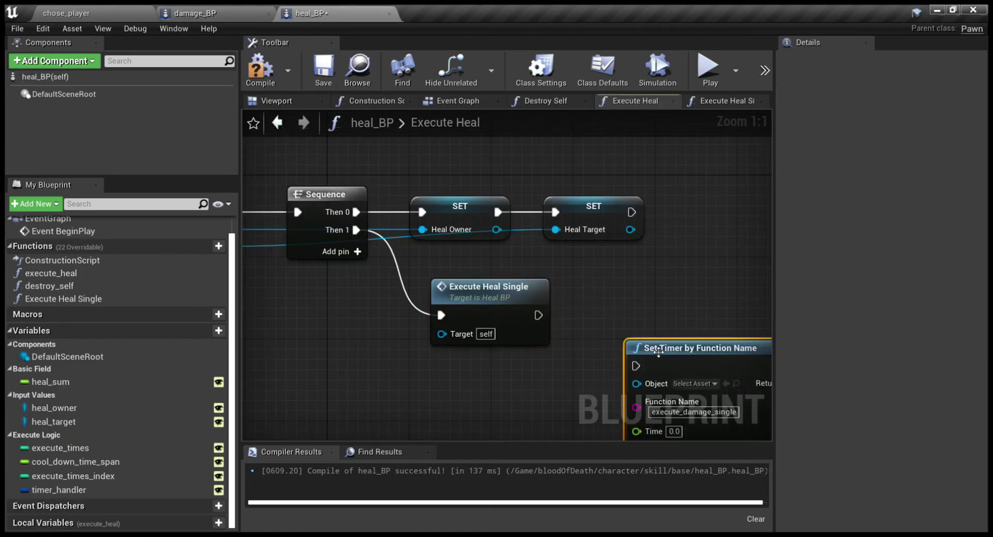
{"action": "left_click_drag", "start_coordinate": [634, 390], "coordinate": [595, 304]}
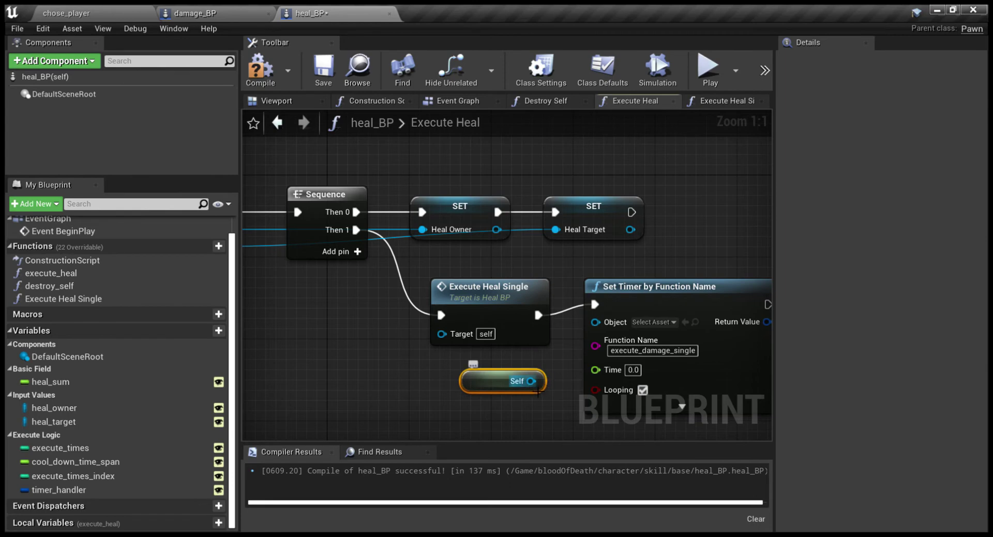
{"action": "left_click_drag", "start_coordinate": [531, 381], "coordinate": [595, 322]}
- Set the timer's Function Name to Execute Heal Single
{"action": "left_click", "coordinate": [82, 300]}
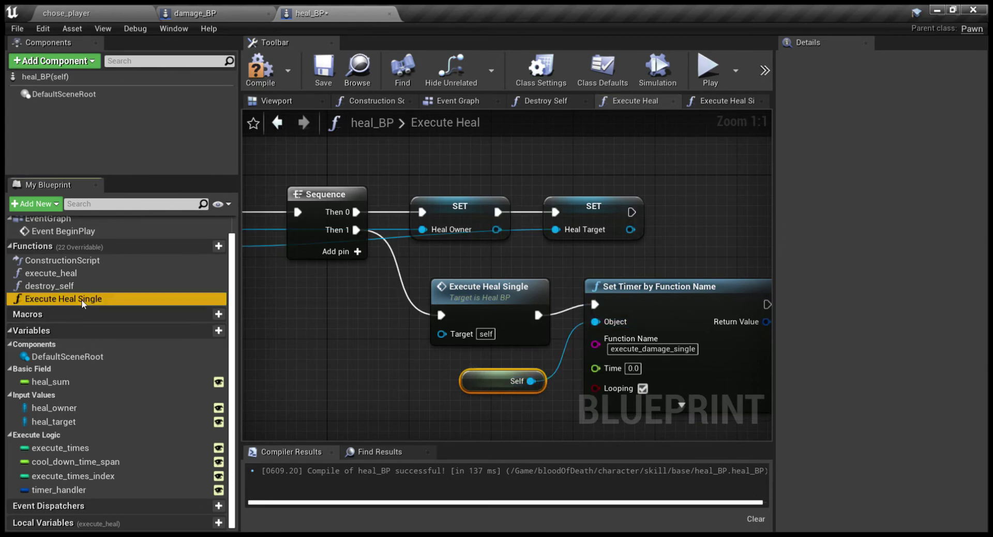
{"action": "left_click", "coordinate": [82, 304]}
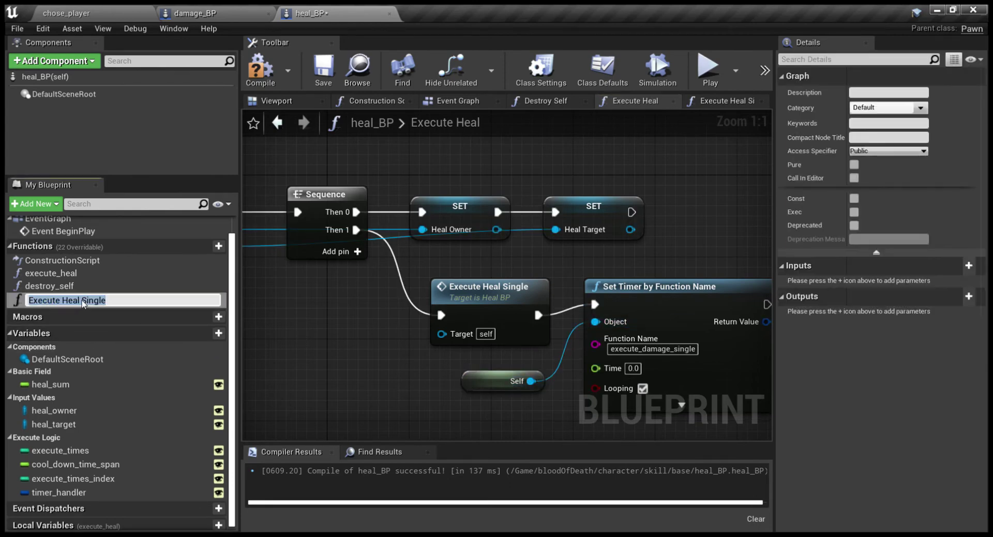
{"action": "left_click", "coordinate": [622, 359]}
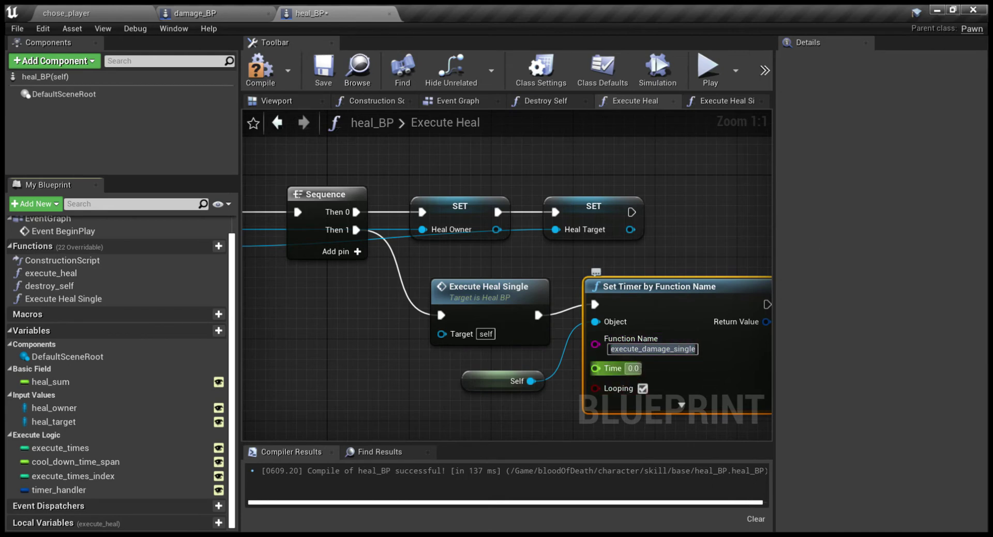
{"action": "type", "text": "Execute Heal Single"}
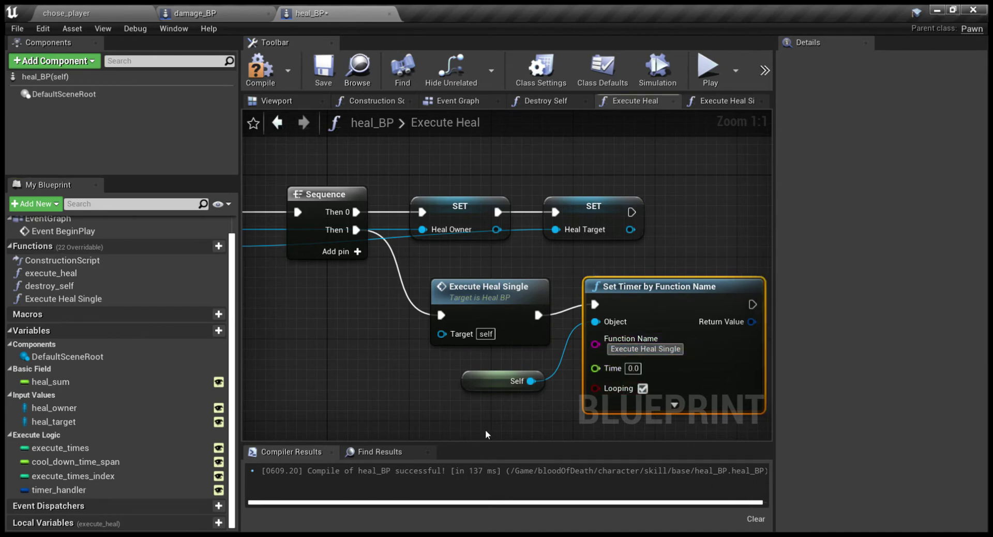
{"action": "left_click", "coordinate": [486, 430]}
{"action": "right_click_drag", "start_coordinate": [481, 423], "coordinate": [448, 399]}
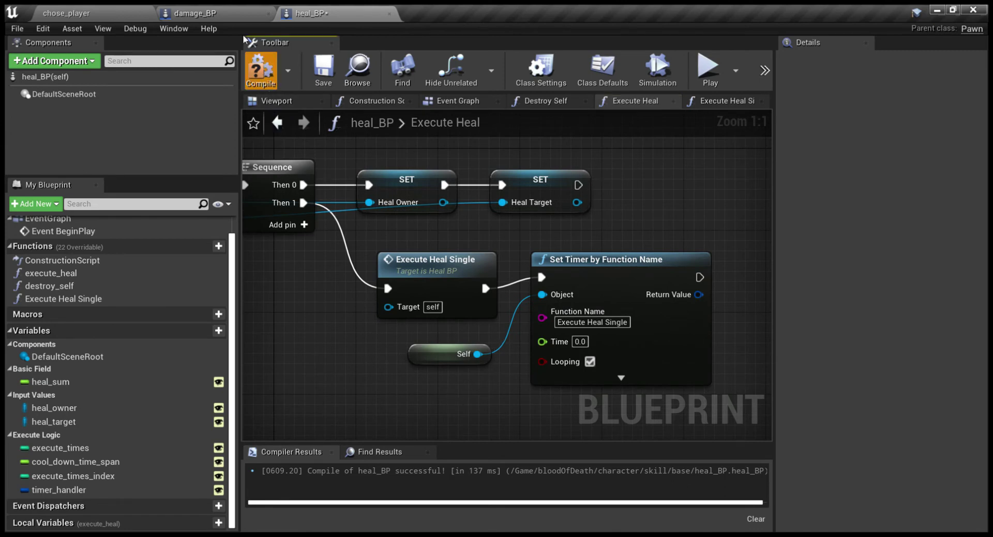
{"action": "left_click", "coordinate": [192, 13]}
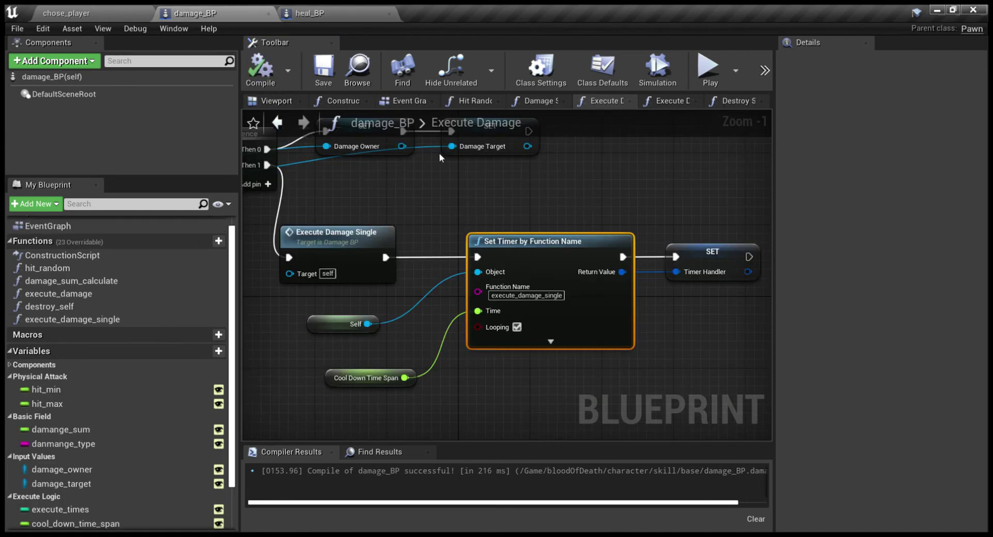
- Feed Cool Down Time Span into the timer's Time pin and compile
{"action": "left_click", "coordinate": [365, 14]}
{"action": "left_click", "coordinate": [76, 462]}
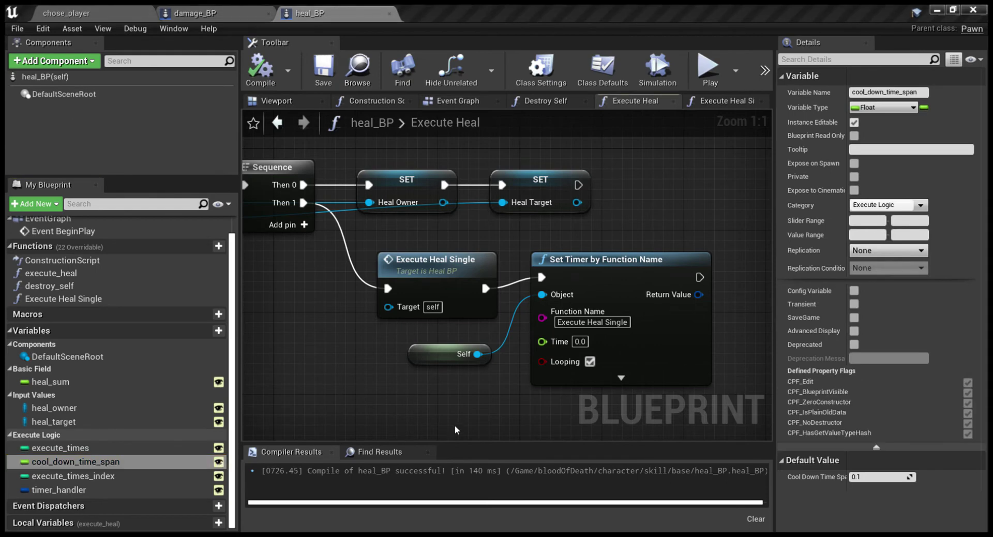
{"action": "left_click_drag", "start_coordinate": [461, 418], "coordinate": [557, 342], "text": "ctrl"}
{"action": "left_click_drag", "start_coordinate": [488, 400], "coordinate": [457, 389]}
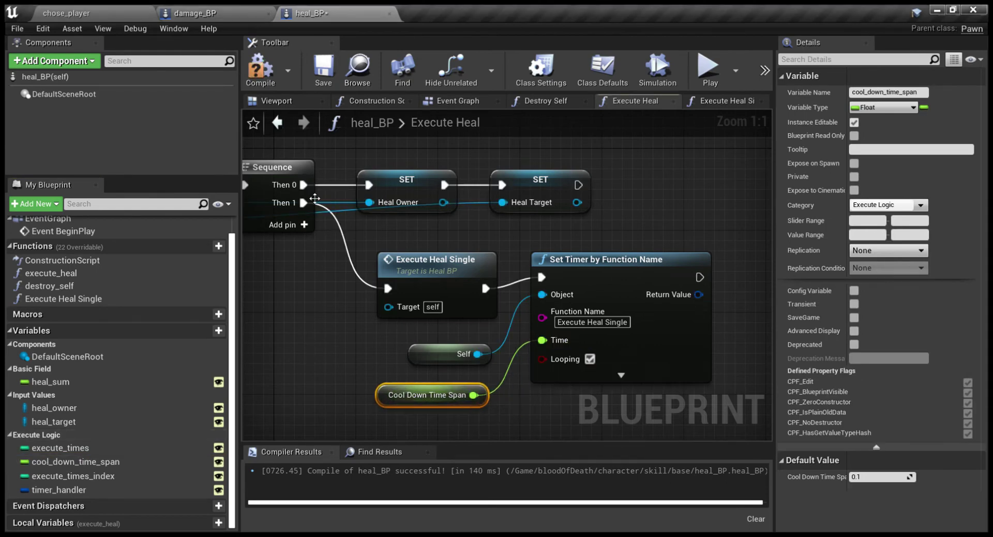
{"action": "key", "text": "ctrl+s"}
{"action": "right_click_drag", "start_coordinate": [656, 235], "coordinate": [544, 229]}
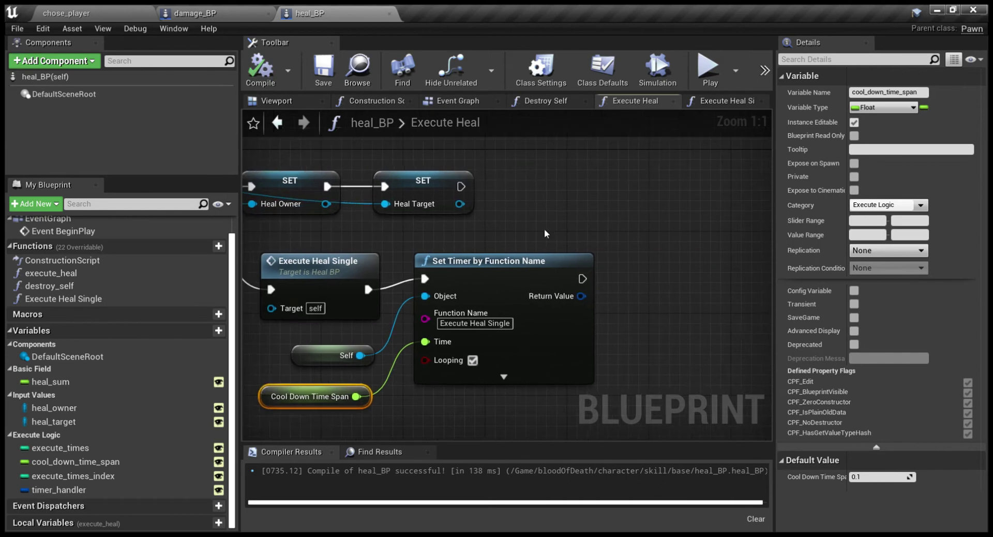
{"action": "left_click", "coordinate": [240, 9]}
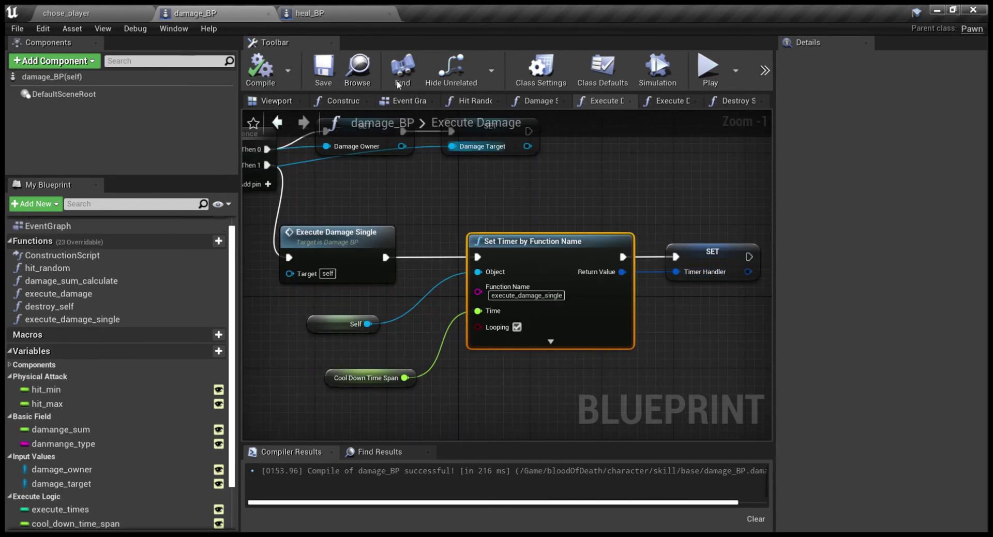
{"action": "left_click", "coordinate": [331, 13]}
- Store the timer's Return Value in a SET Timer Handler node
{"action": "left_click", "coordinate": [58, 489]}
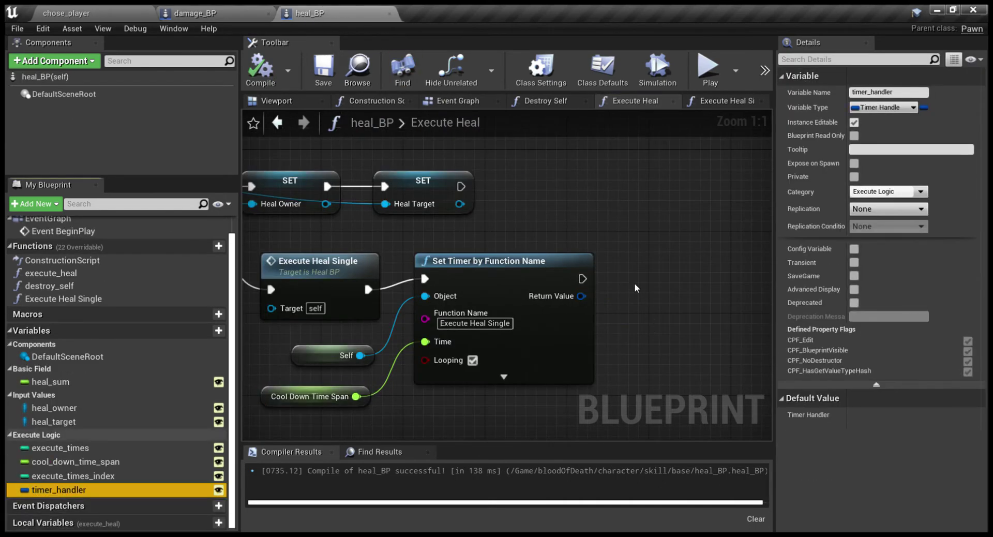
{"action": "left_click_drag", "start_coordinate": [634, 283], "coordinate": [641, 284], "text": "alt"}
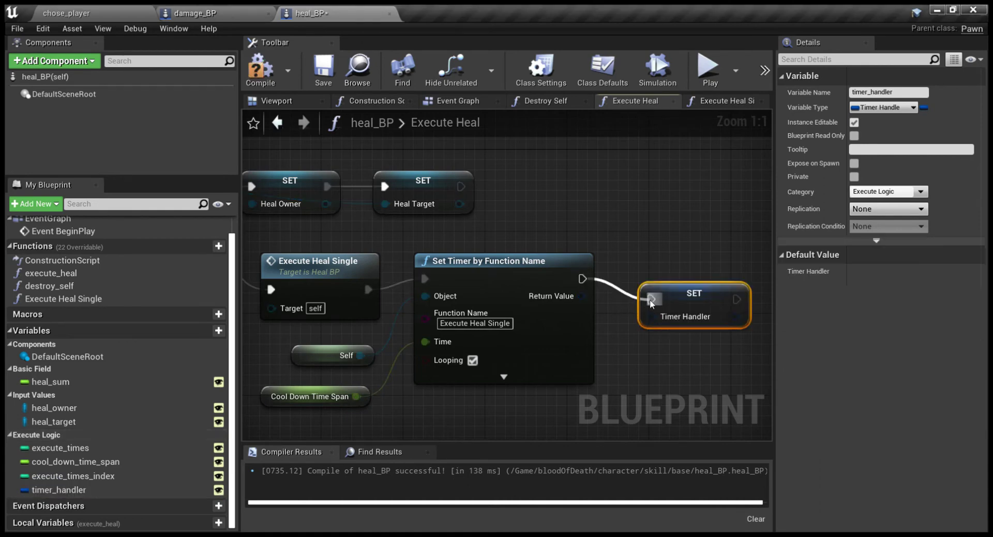
{"action": "mouse_move", "coordinate": [582, 296]}
{"action": "left_mouse_down"}
{"action": "mouse_move", "coordinate": [652, 316]}
{"action": "mouse_move", "coordinate": [670, 278]}
{"action": "left_mouse_up"}
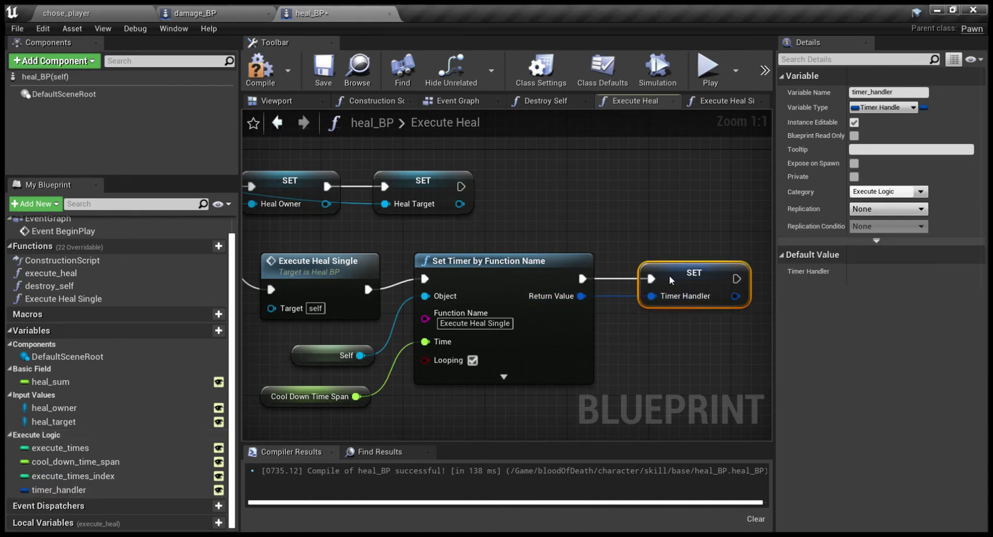
{"action": "scroll", "coordinate": [684, 295], "scroll_direction": "down", "scroll_amount": 1}
{"action": "scroll", "coordinate": [653, 200], "scroll_direction": "down", "scroll_amount": 2}
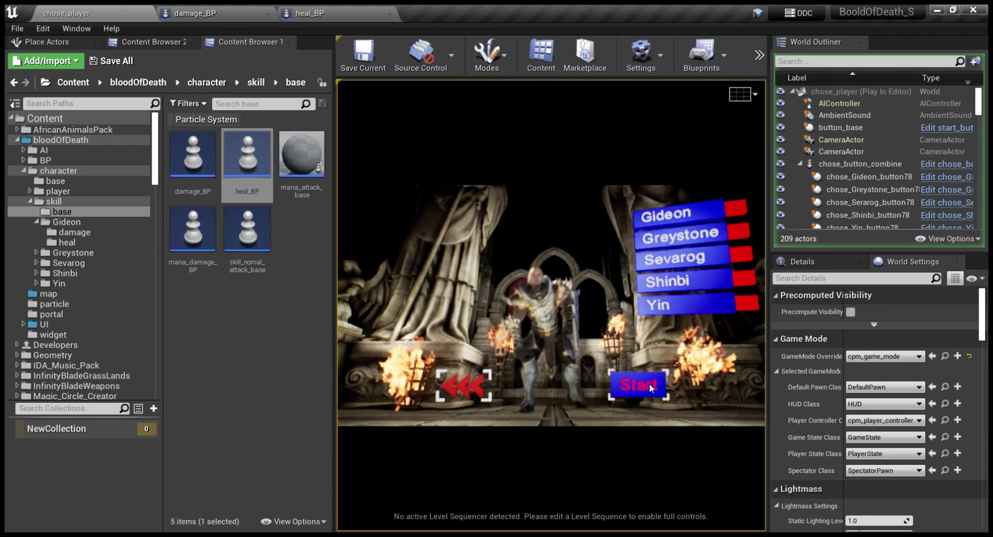
- Start the game from character select, play briefly in the 1-5 level, then stop with Esc
{"action": "left_click", "coordinate": [649, 384]}
{"action": "left_click", "coordinate": [638, 301]}
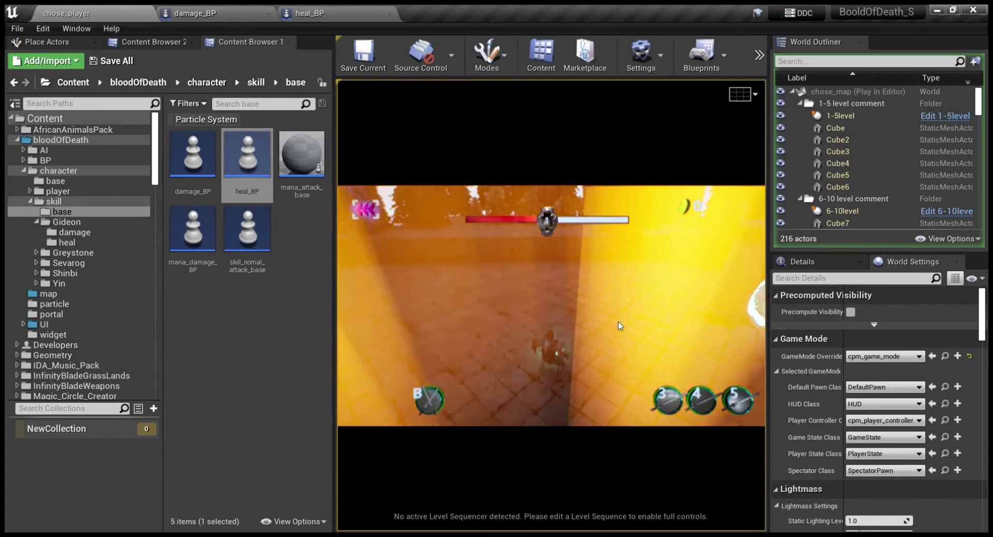
{"action": "key", "text": "Escape"}
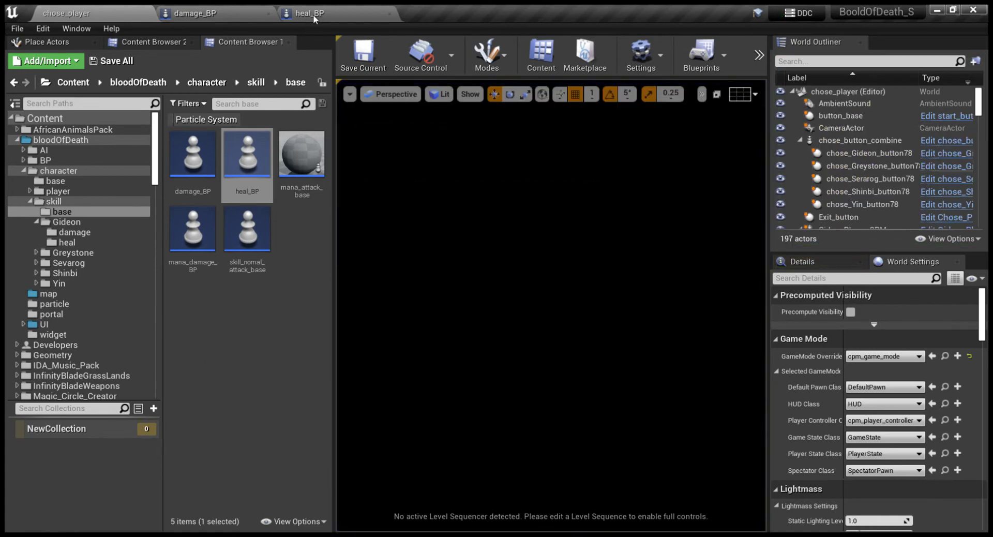
- In skill/Gideon/heal, set Gideon_attack_4_heal's Execute Times to 3 and Cool Down Time Span to 1
{"action": "left_click", "coordinate": [96, 224]}
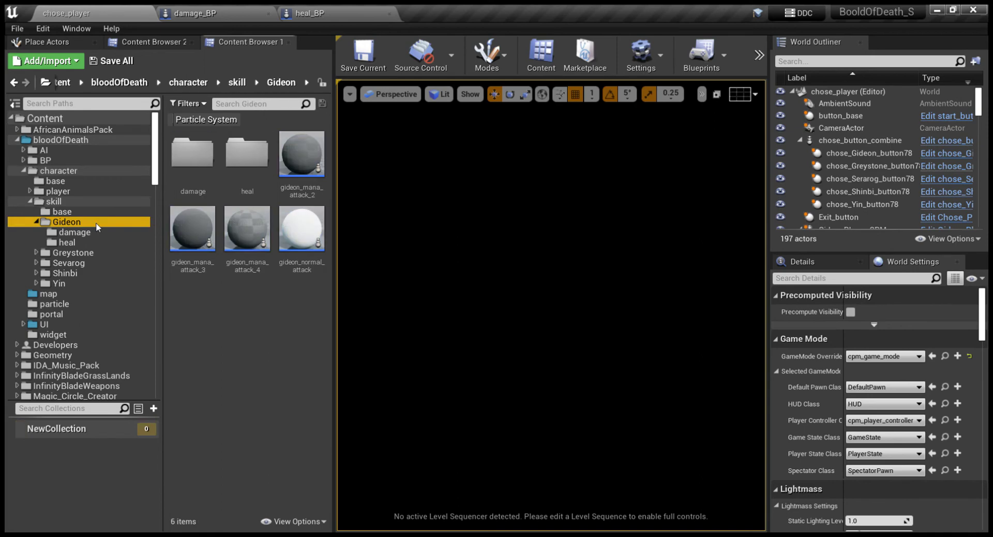
{"action": "double_click", "coordinate": [263, 175]}
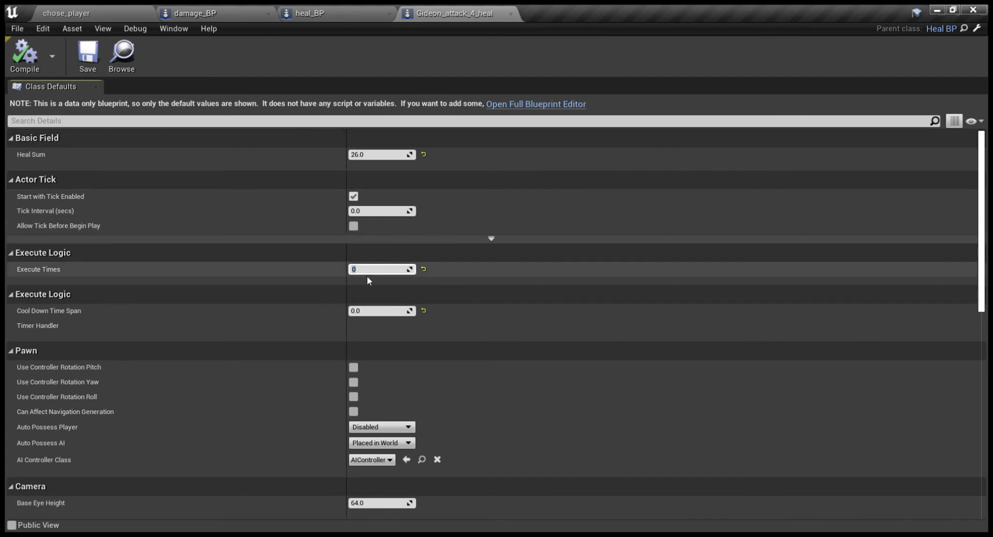
{"action": "type", "text": "3"}
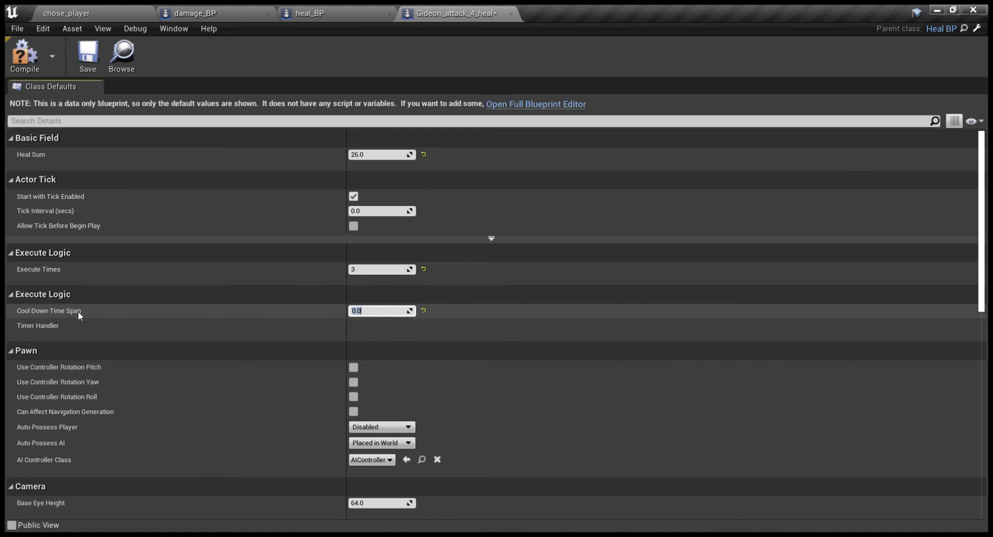
{"action": "type", "text": "1"}
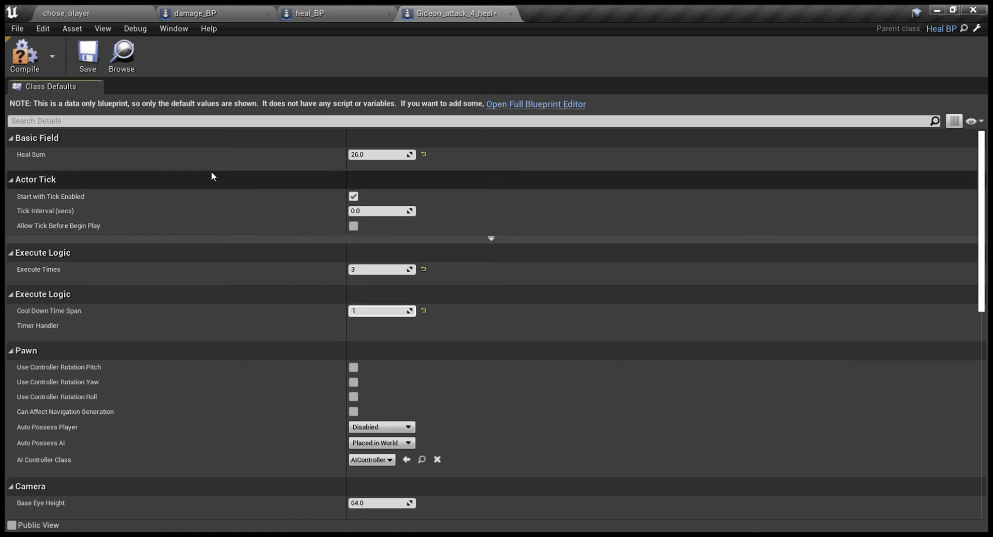
- Play from chose_player, start the game from the character menu, watch chose_map, then stop
{"action": "left_click", "coordinate": [102, 9]}
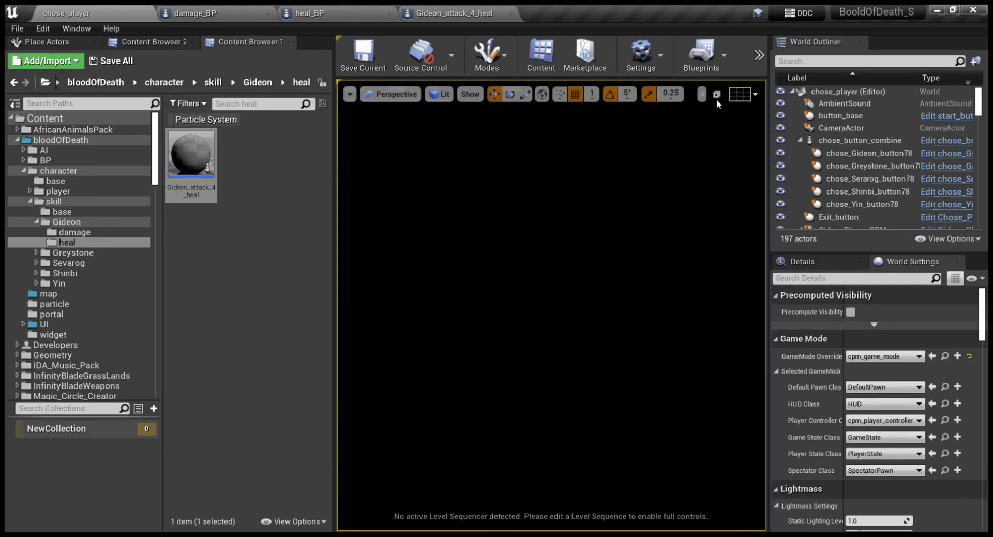
{"action": "key", "text": "alt+p"}
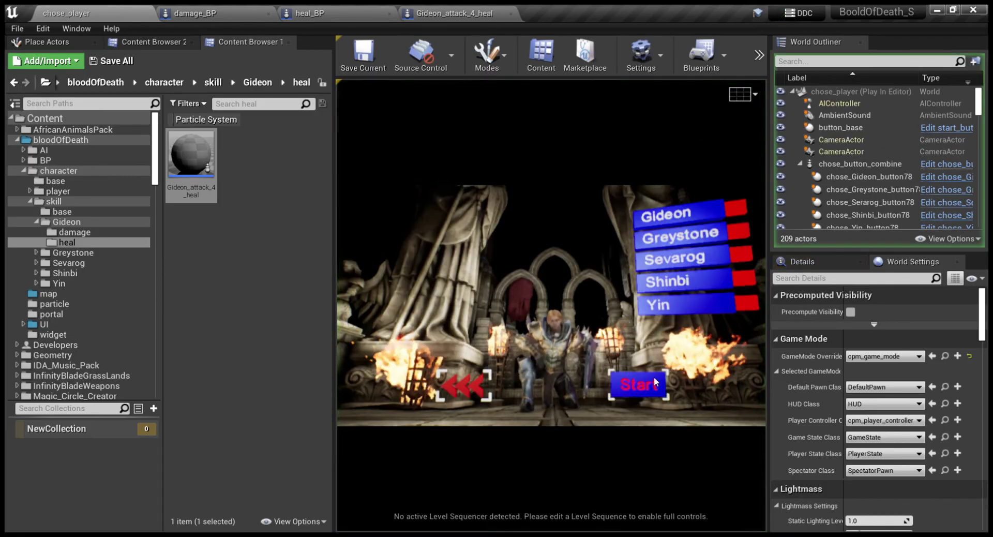
{"action": "left_click", "coordinate": [654, 376]}
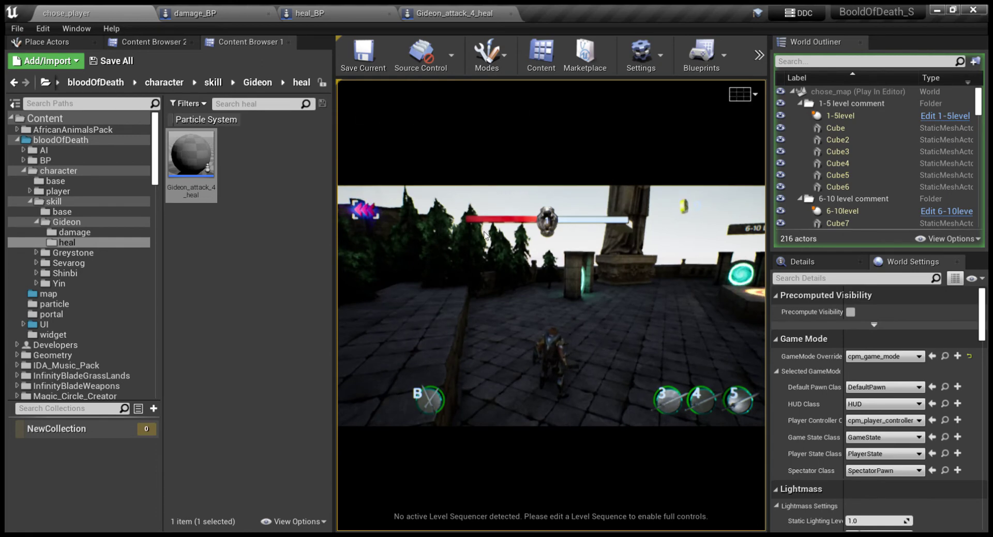
{"action": "key", "text": "Escape"}
- Review the heal_BP Execute Heal graph and Gideon_attack_4_heal's default values
{"action": "left_click", "coordinate": [337, 9]}
{"action": "right_click_drag", "start_coordinate": [563, 237], "coordinate": [557, 286]}
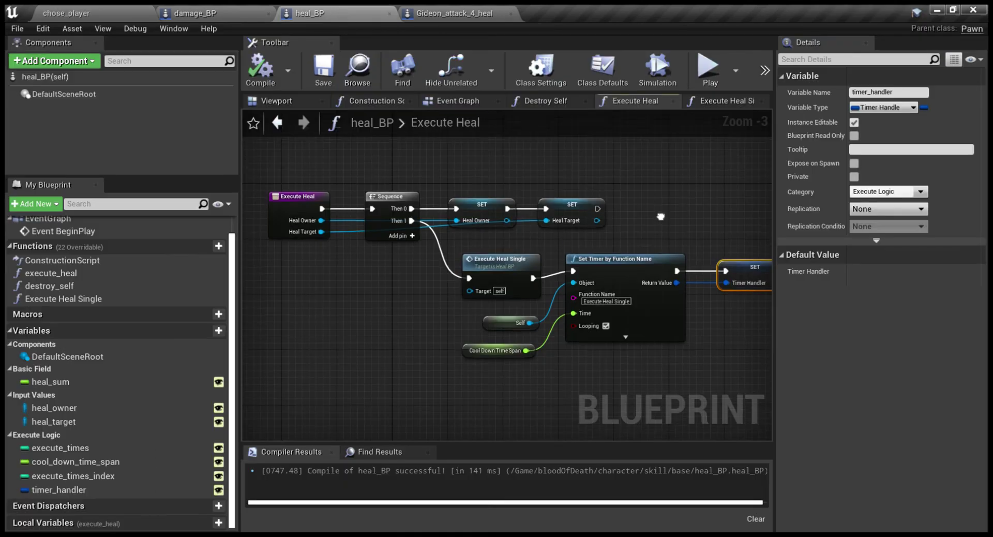
{"action": "scroll", "coordinate": [641, 256], "scroll_direction": "up", "scroll_amount": 1}
{"action": "right_click_drag", "start_coordinate": [649, 264], "coordinate": [619, 223]}
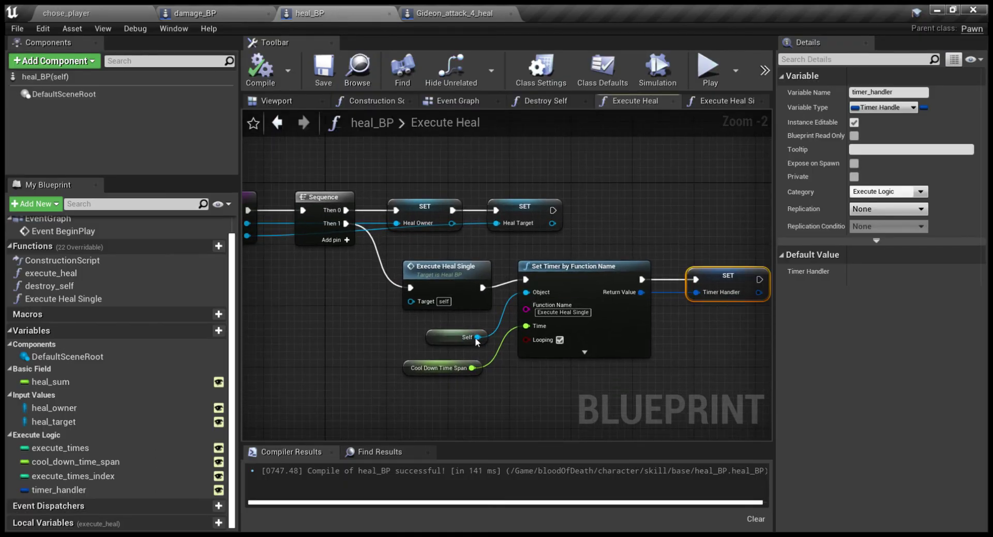
{"action": "left_click", "coordinate": [457, 8]}
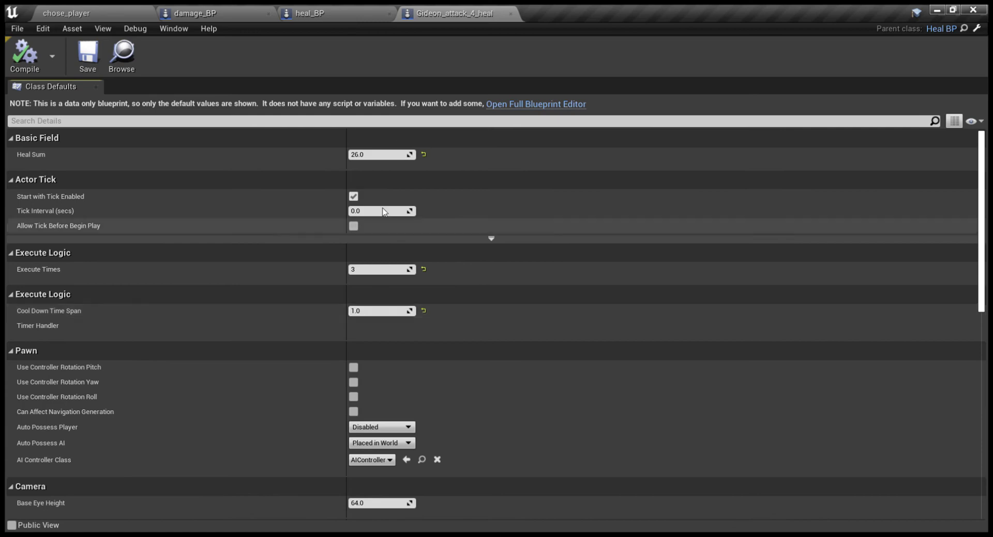
{"action": "left_click", "coordinate": [367, 11]}
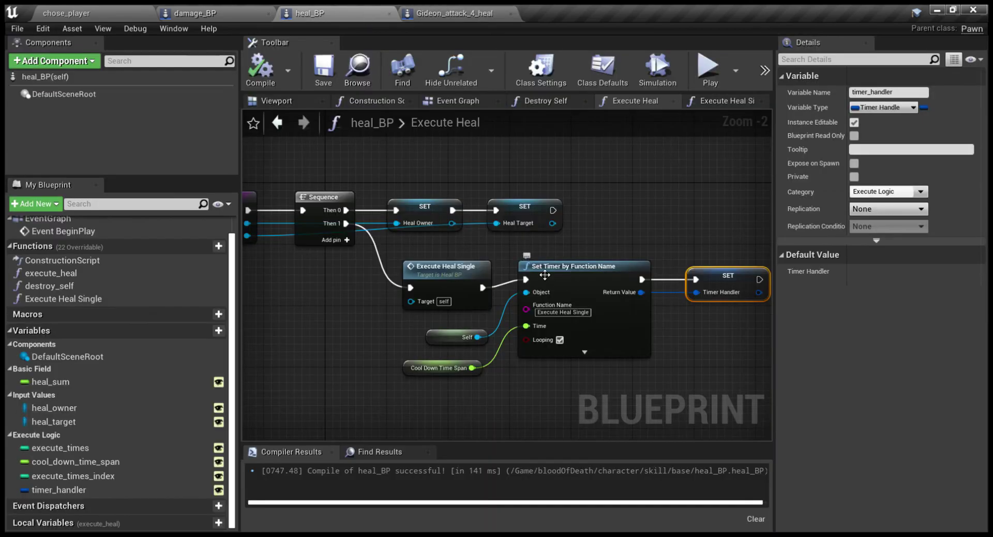
- In Execute Heal Single, add a Print String node off the entry's exec output
{"action": "double_click", "coordinate": [63, 298]}
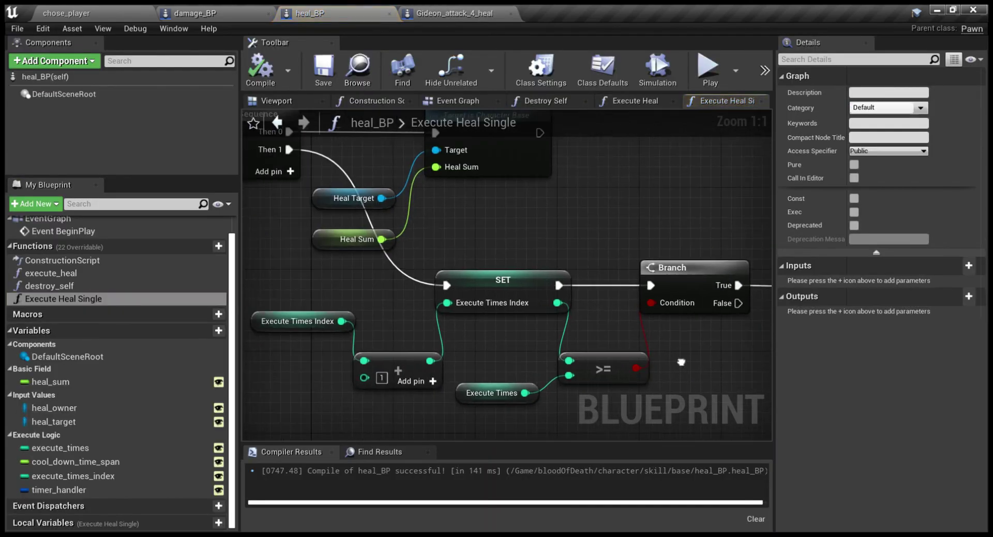
{"action": "scroll", "coordinate": [645, 303], "scroll_direction": "up", "scroll_amount": 3}
{"action": "right_click_drag", "start_coordinate": [261, 164], "coordinate": [339, 206]}
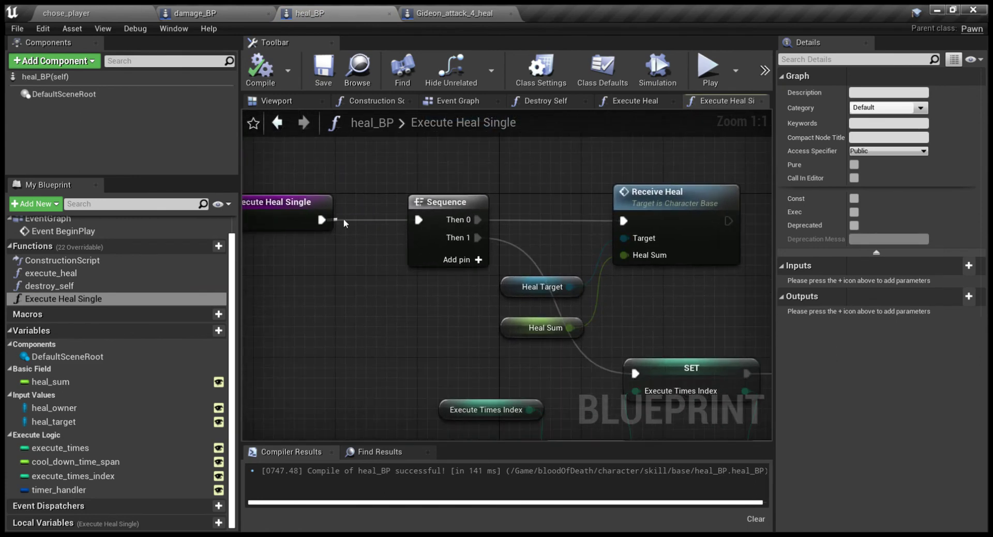
{"action": "left_click_drag", "start_coordinate": [343, 219], "coordinate": [372, 217]}
{"action": "key", "text": "Return"}
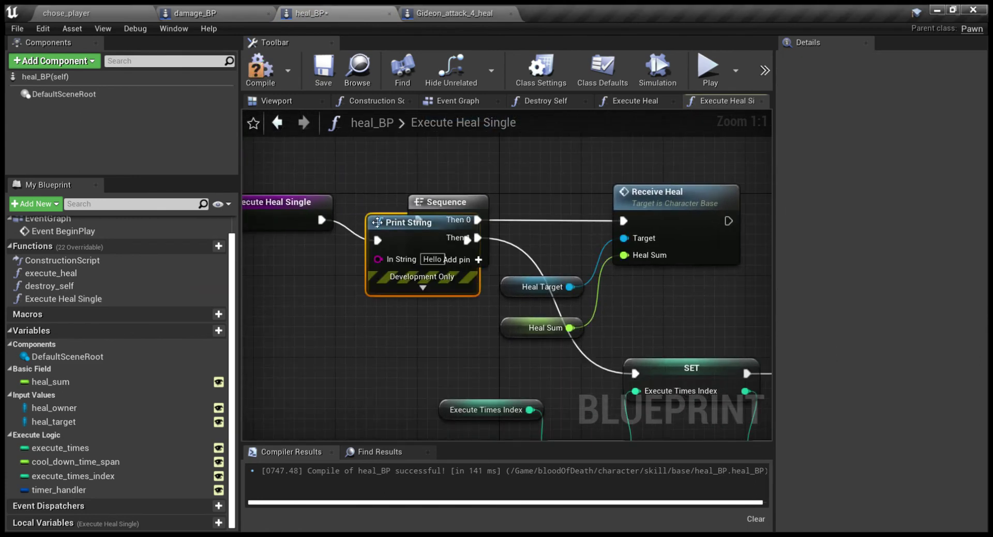
- Play-test from chose_player into the game, then stop right away
{"action": "left_click", "coordinate": [126, 7]}
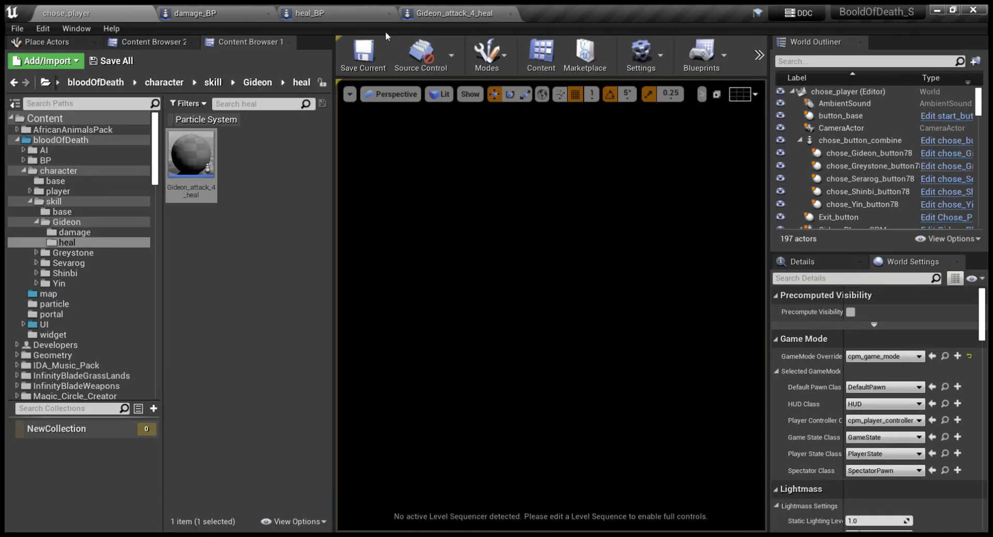
{"action": "key", "text": "alt+p"}
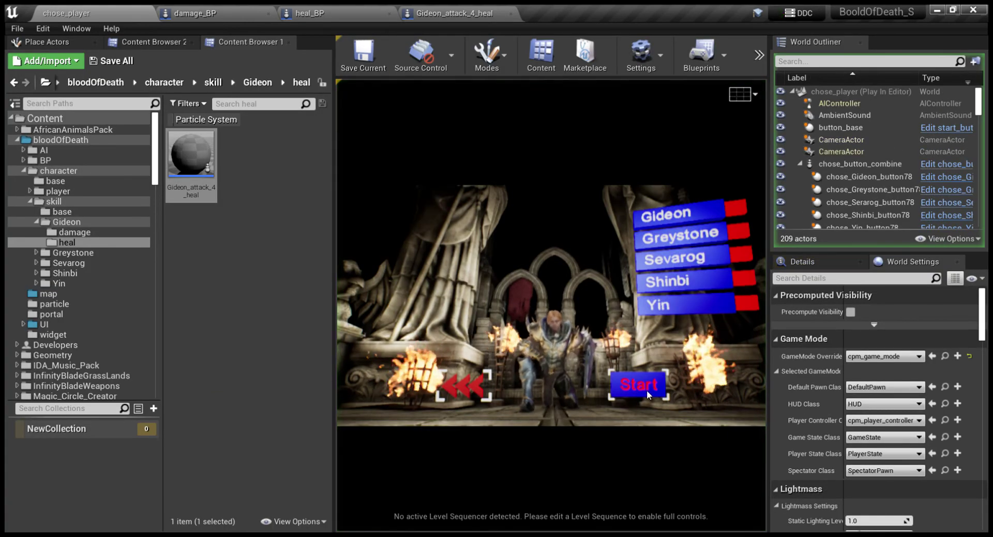
{"action": "left_click", "coordinate": [650, 389]}
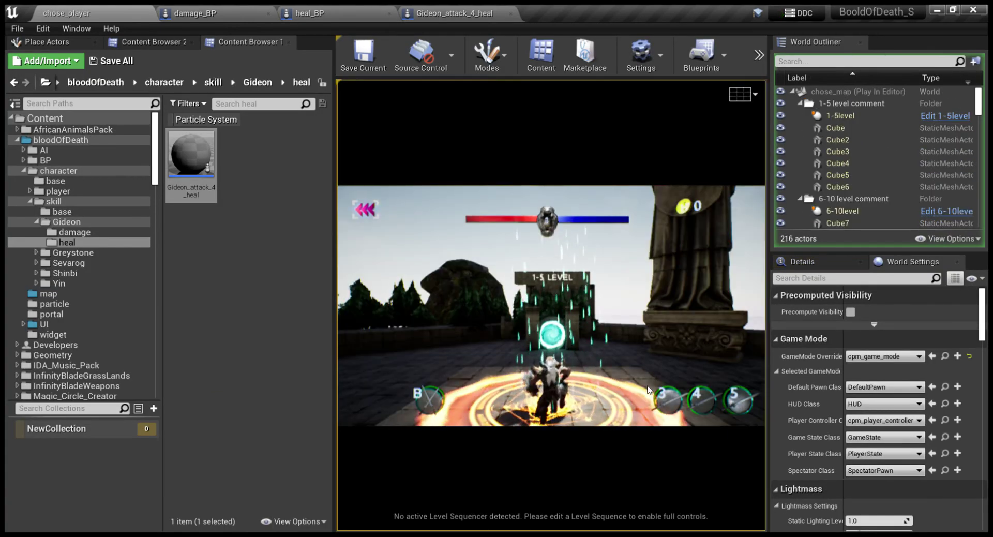
{"action": "key", "text": "Escape"}
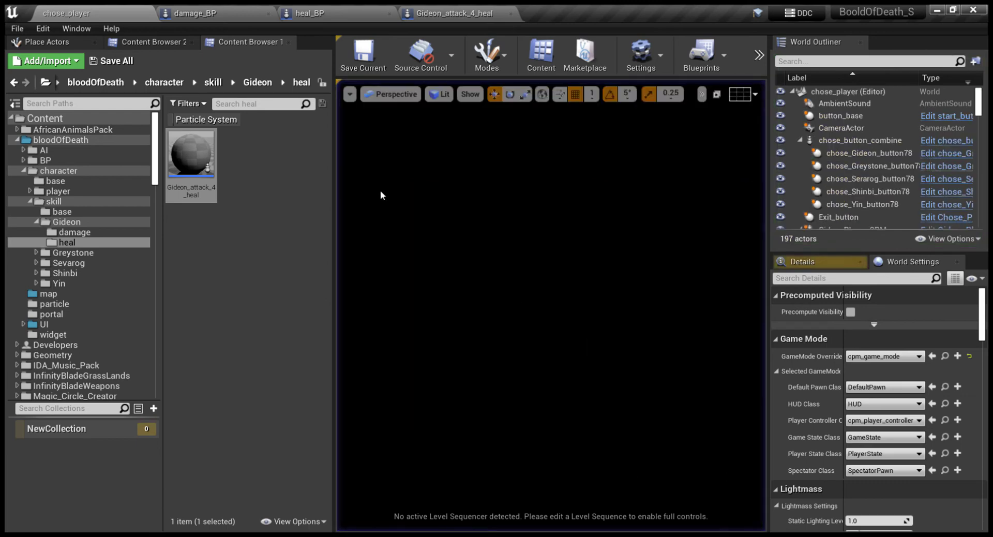
- Replay and cast Gideon's heal with key 4, seeing Hello and +26 heals, then stop
{"action": "left_click", "coordinate": [447, 10]}
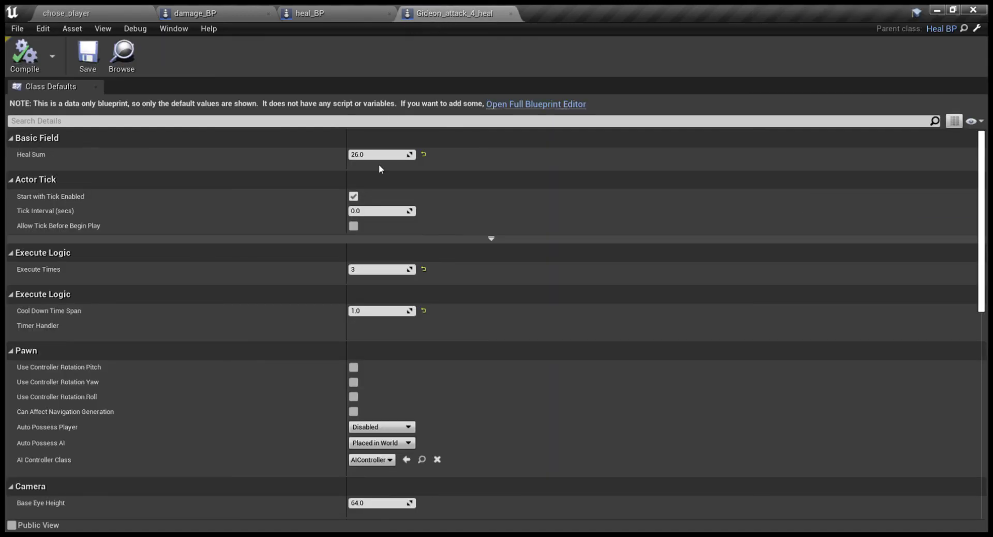
{"action": "left_click", "coordinate": [83, 10]}
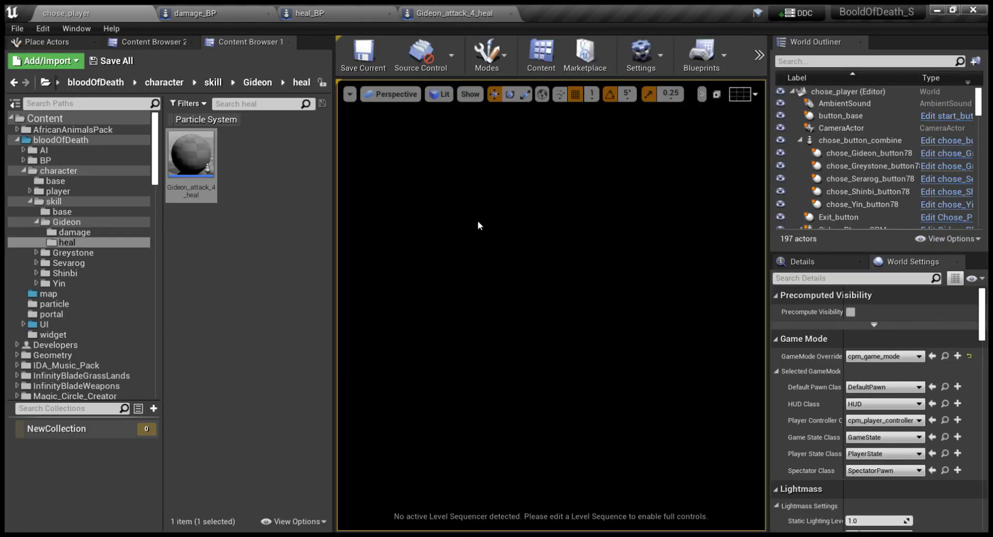
{"action": "key", "text": "alt+p"}
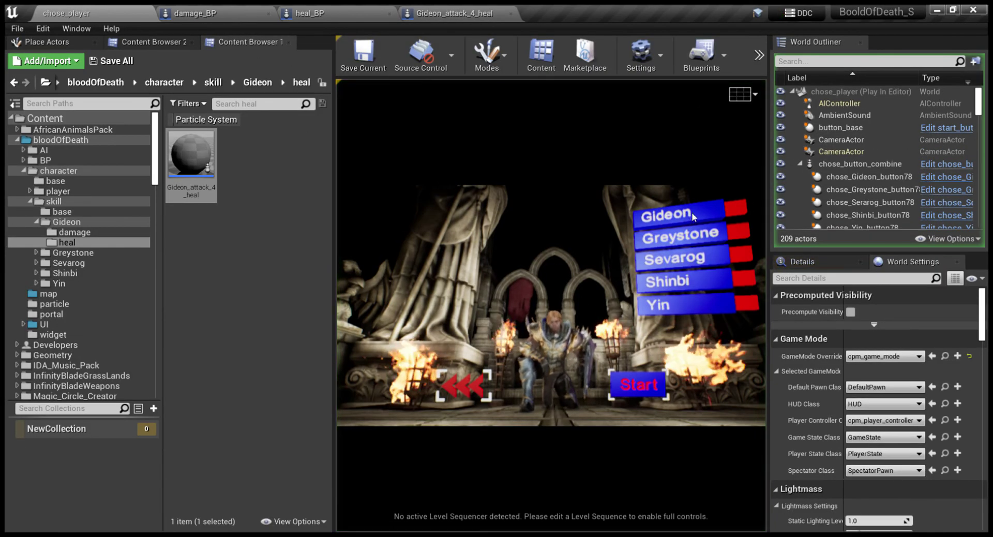
{"action": "left_click", "coordinate": [635, 388]}
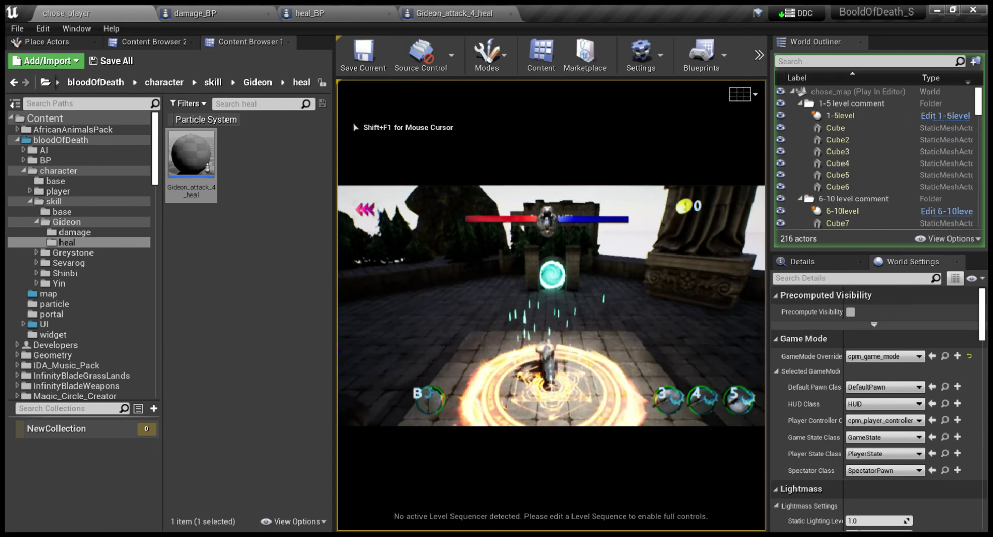
{"action": "key", "text": "4"}
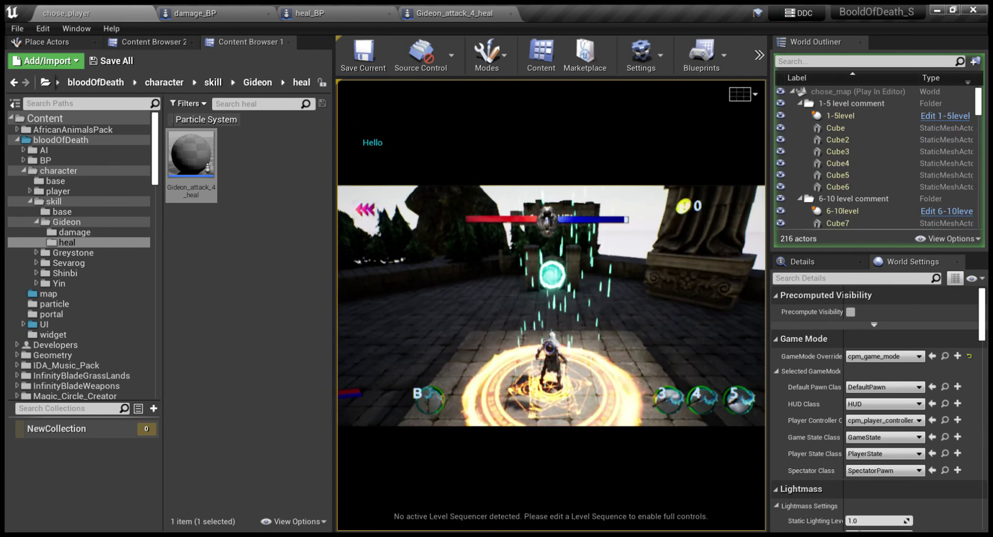
{"action": "key", "text": "w"}
{"action": "key", "text": "4"}
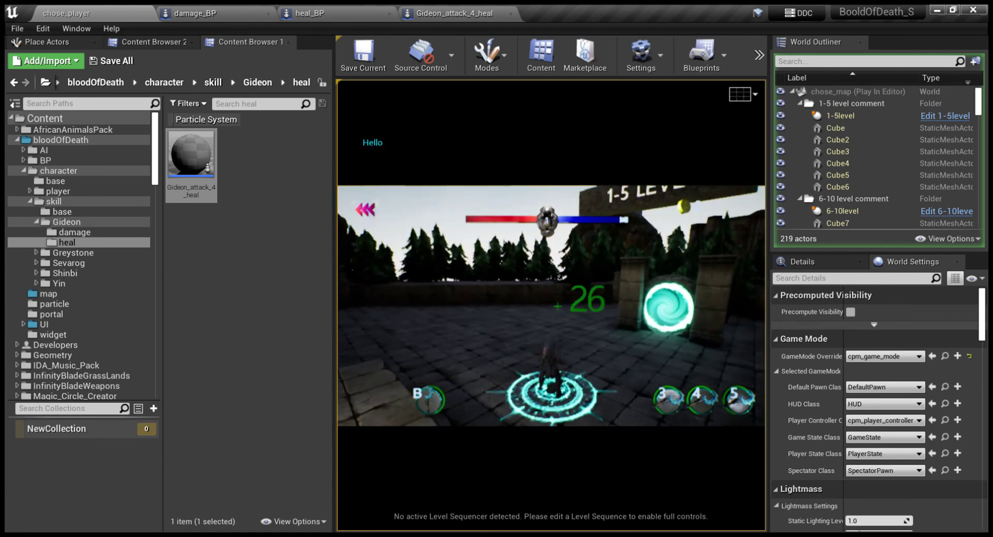
{"action": "key", "text": "4"}
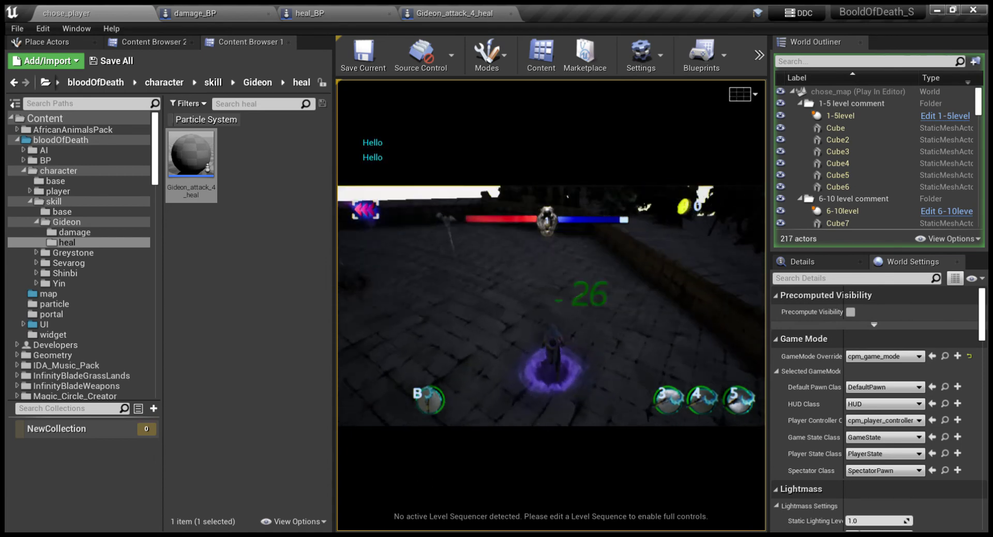
{"action": "key", "text": "Escape"}
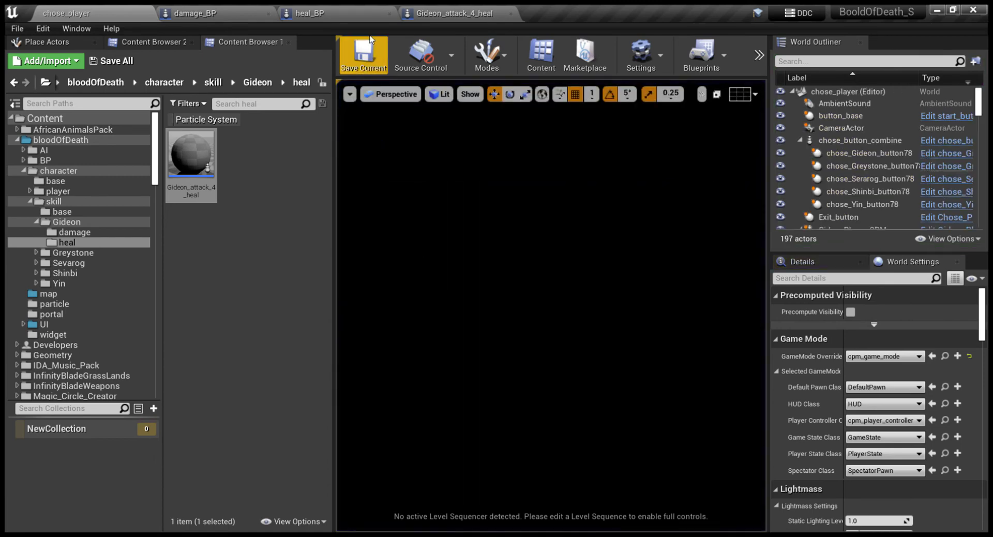
- Give Greystone_attack_2_heal Execute Times 3 and a 2.0 s cooldown, then play from chose_player
{"action": "double_click", "coordinate": [85, 251]}
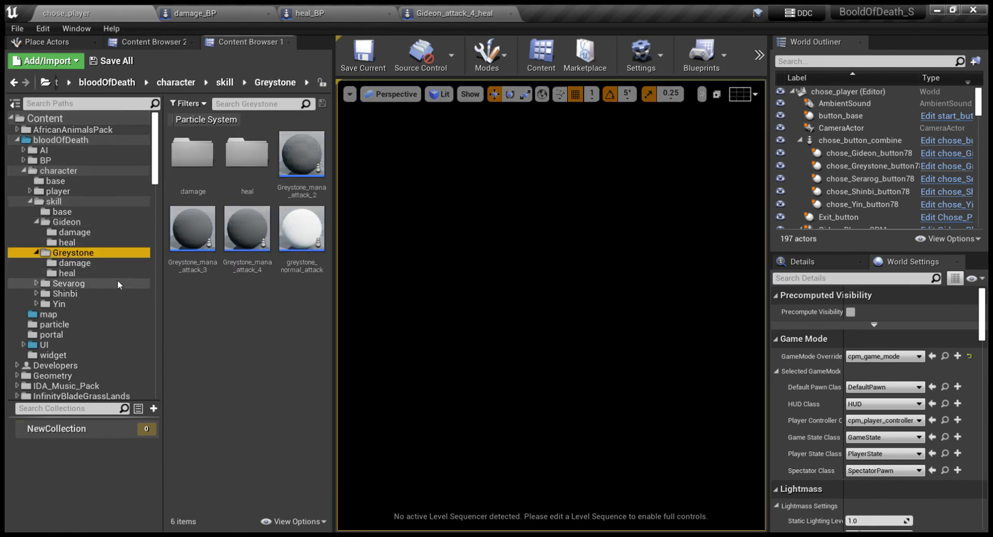
{"action": "left_click", "coordinate": [128, 273]}
{"action": "double_click", "coordinate": [211, 176]}
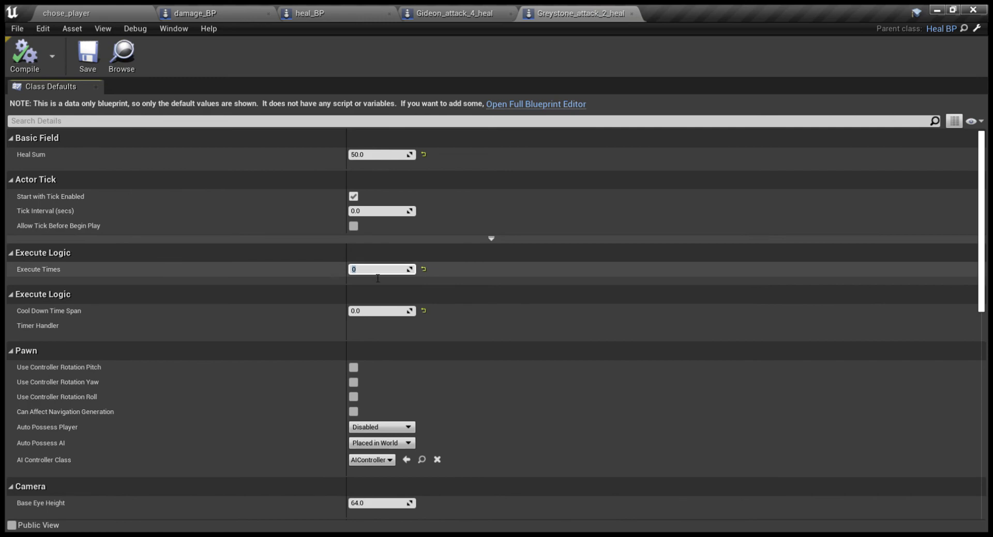
{"action": "type", "text": "3"}
{"action": "key", "text": "Return"}
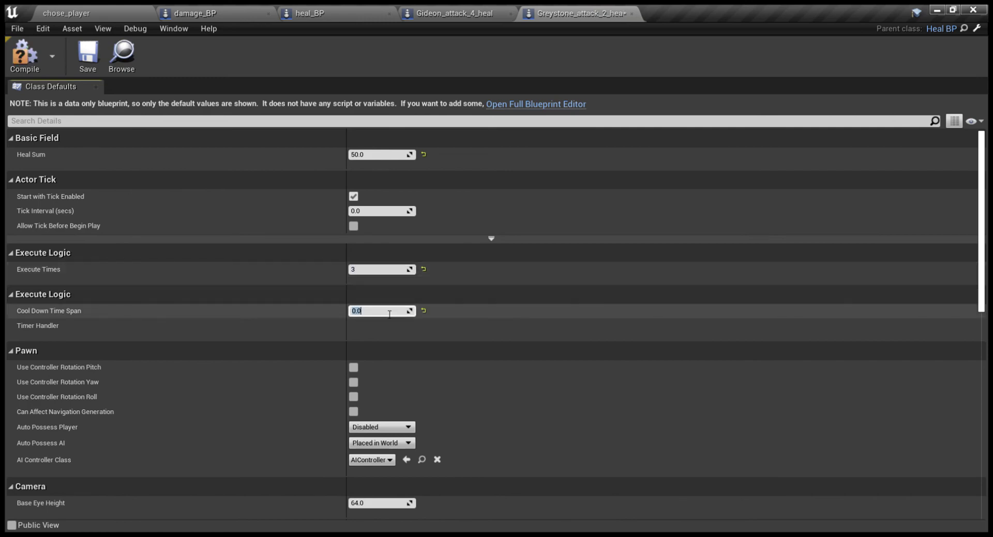
{"action": "type", "text": "2"}
{"action": "key", "text": "Return"}
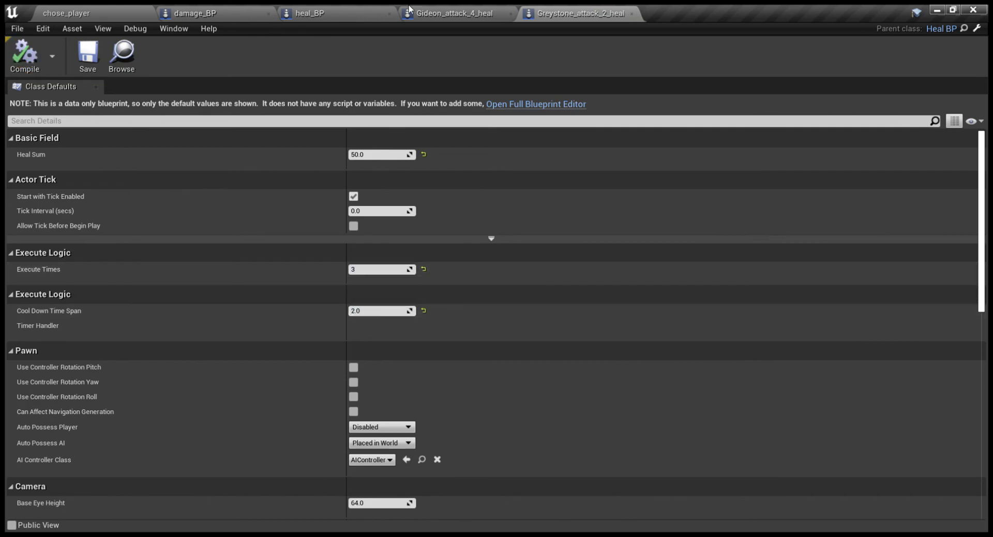
{"action": "left_click", "coordinate": [89, 6]}
{"action": "key", "text": "alt+p"}
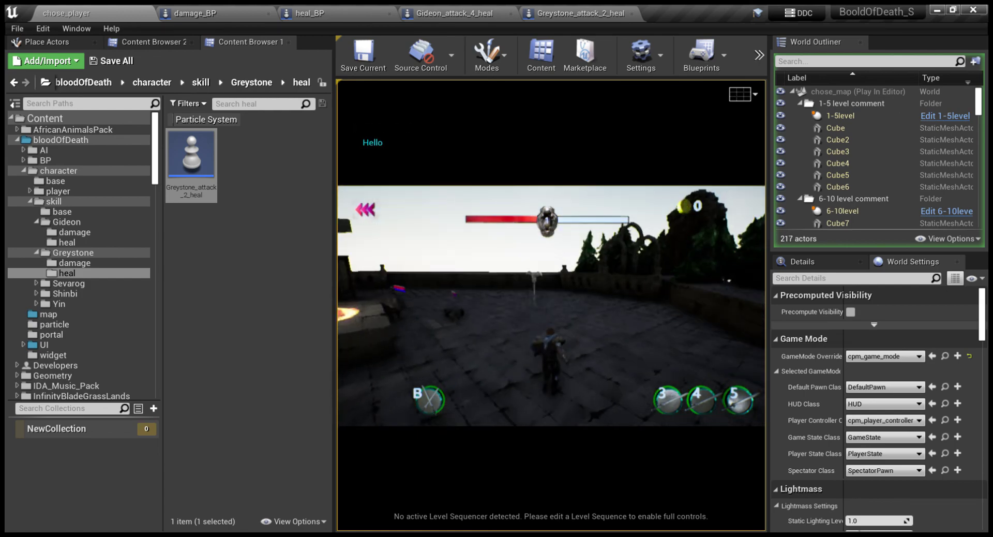
- Delete the Hello Print String and wire Execute Heal Single's entry back into the Sequence
{"action": "key", "text": "Escape"}
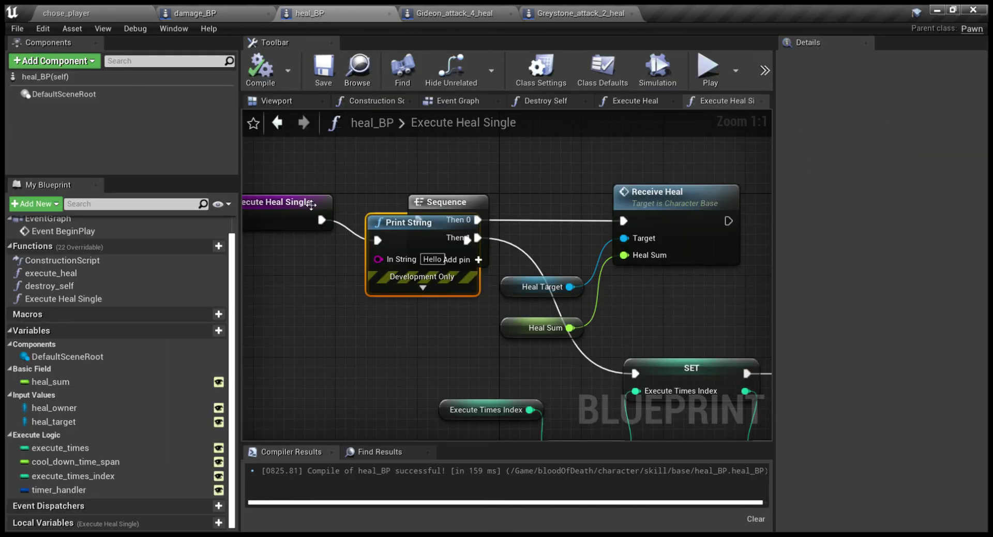
{"action": "right_click_drag", "start_coordinate": [311, 205], "coordinate": [456, 253]}
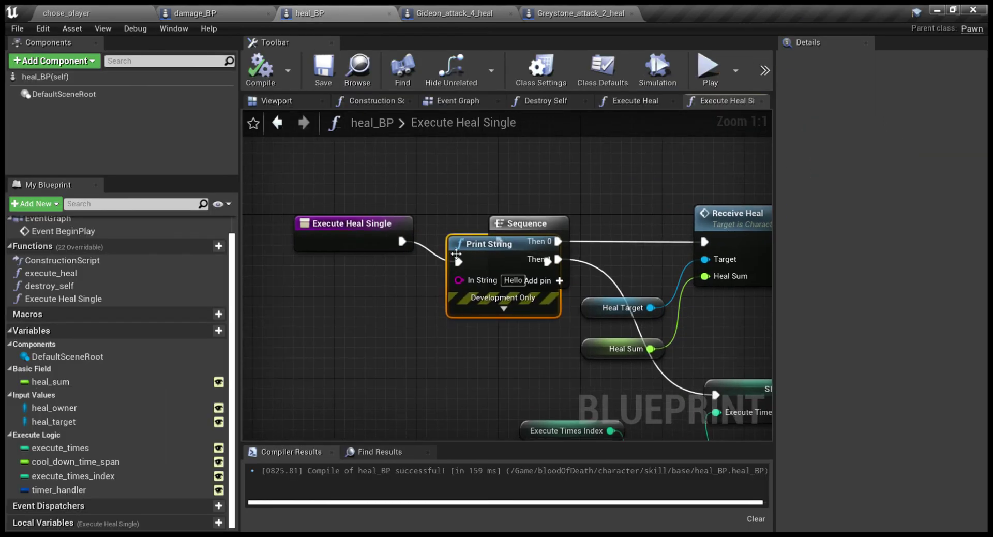
{"action": "key", "text": "Delete"}
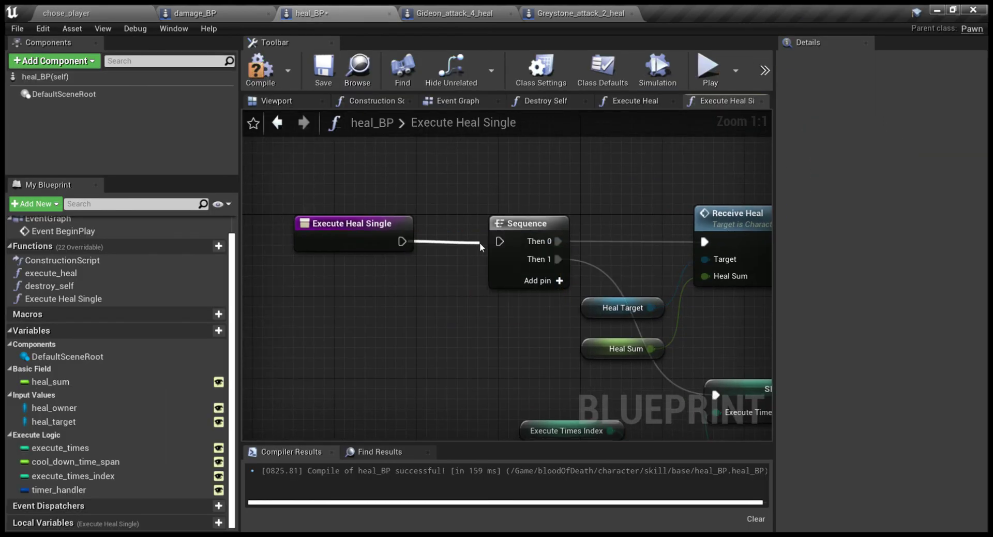
{"action": "left_click_drag", "start_coordinate": [502, 243], "coordinate": [500, 242]}
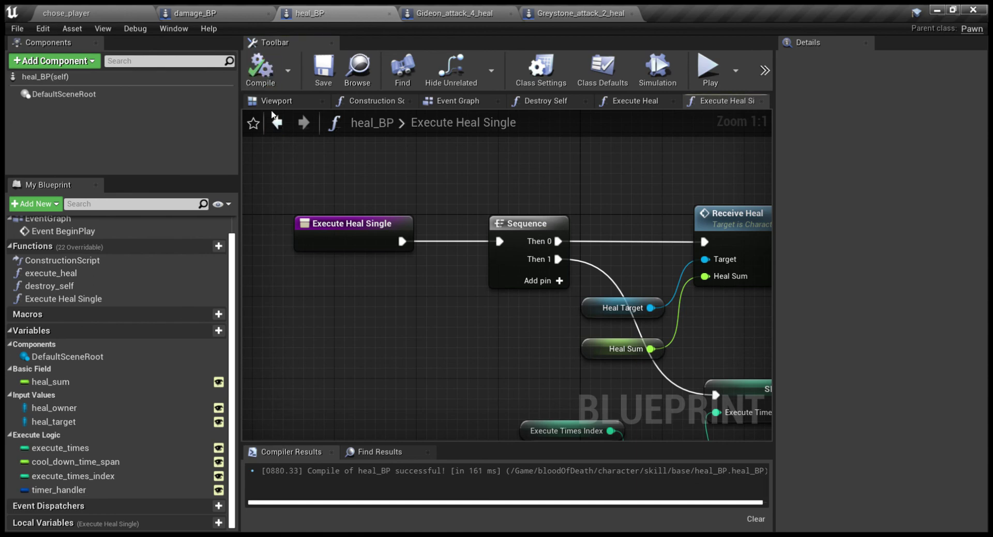